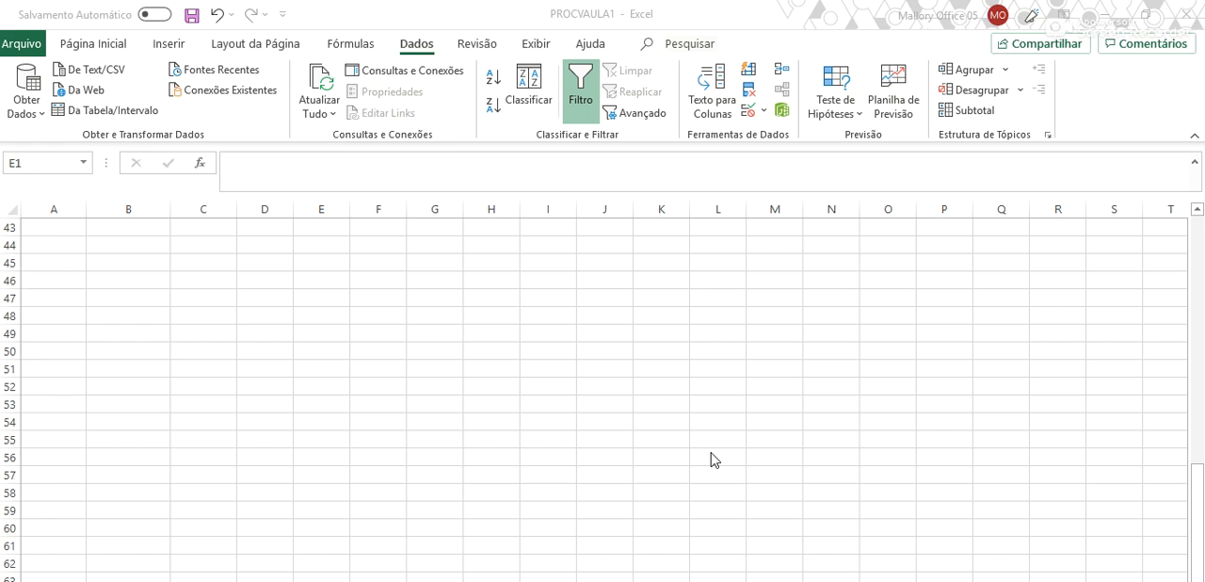
- Start a SUBTOTAL formula in cell C43, below the last expense value, with function number 9
{"action": "scroll", "coordinate": [687, 460], "scroll_direction": "up", "scroll_amount": 2}
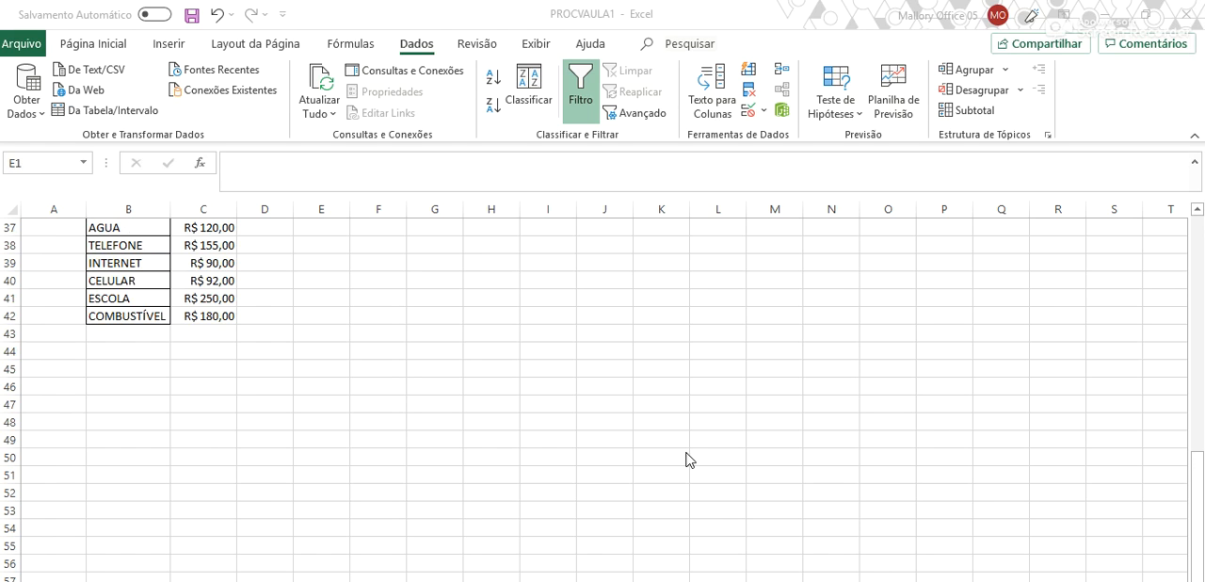
{"action": "scroll", "coordinate": [686, 459], "scroll_direction": "up", "scroll_amount": 1}
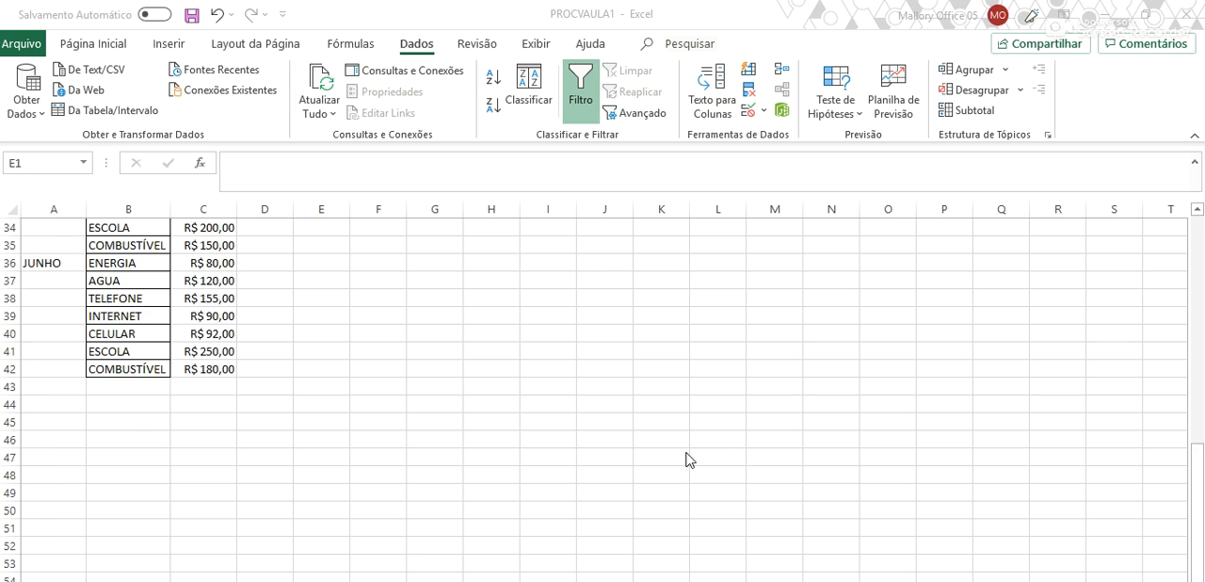
{"action": "scroll", "coordinate": [686, 458], "scroll_direction": "up", "scroll_amount": 11}
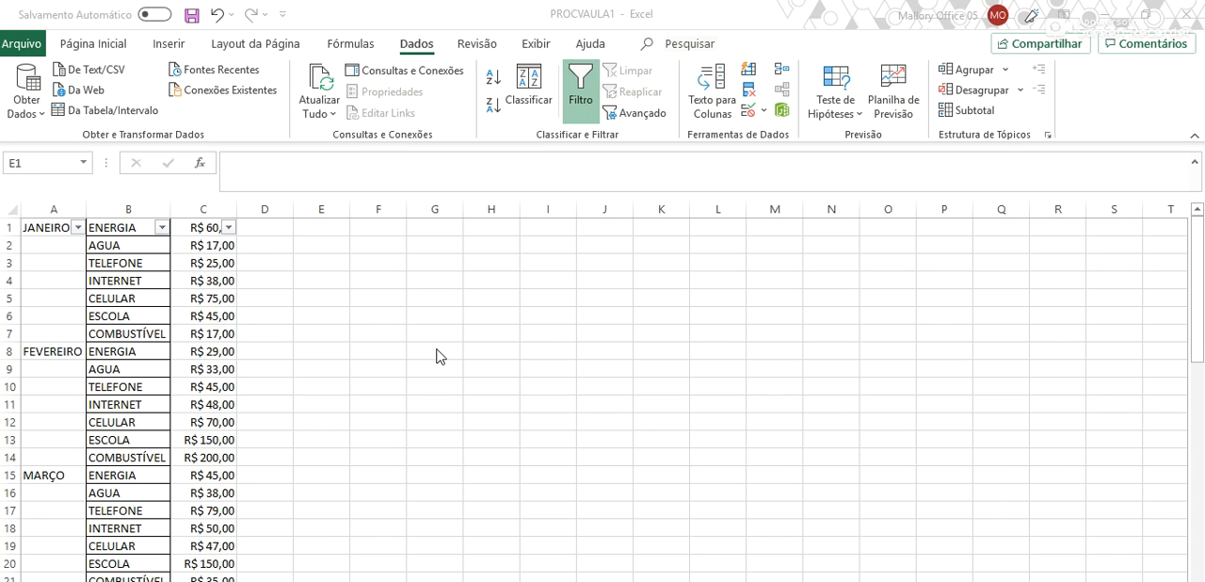
{"action": "scroll", "coordinate": [436, 355], "scroll_direction": "down", "scroll_amount": 5}
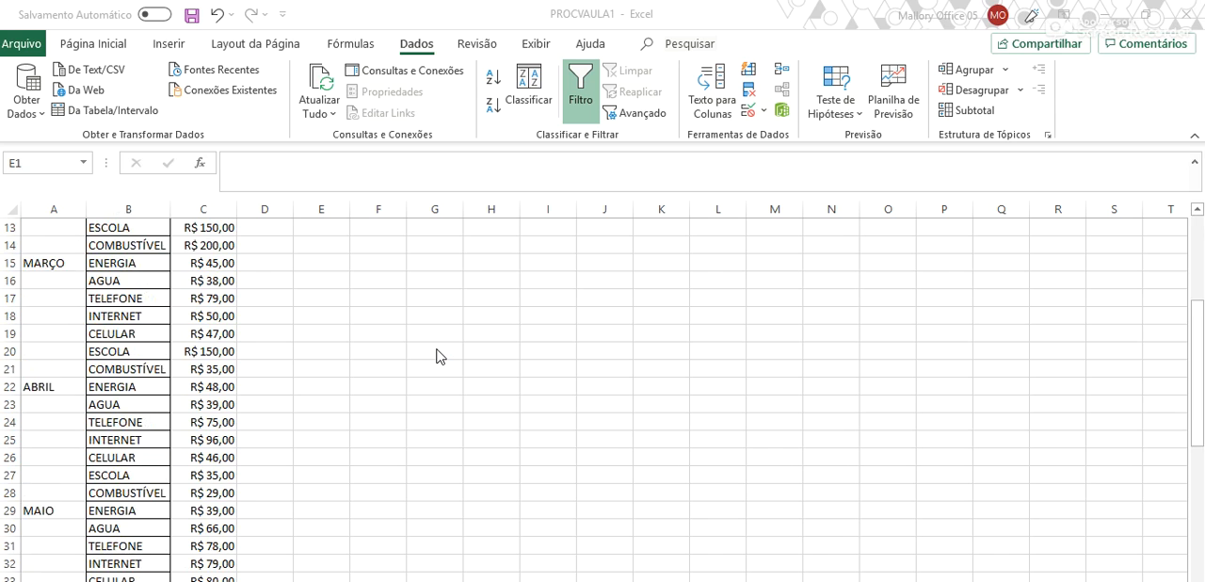
{"action": "scroll", "coordinate": [436, 356], "scroll_direction": "down", "scroll_amount": 3}
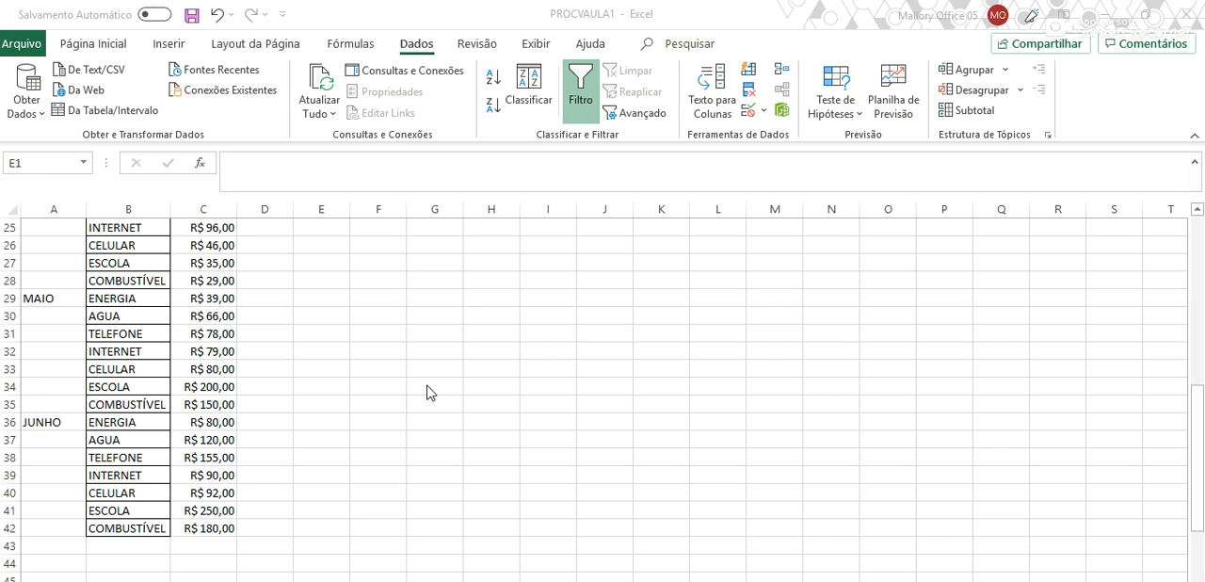
{"action": "scroll", "coordinate": [426, 393], "scroll_direction": "down", "scroll_amount": 1}
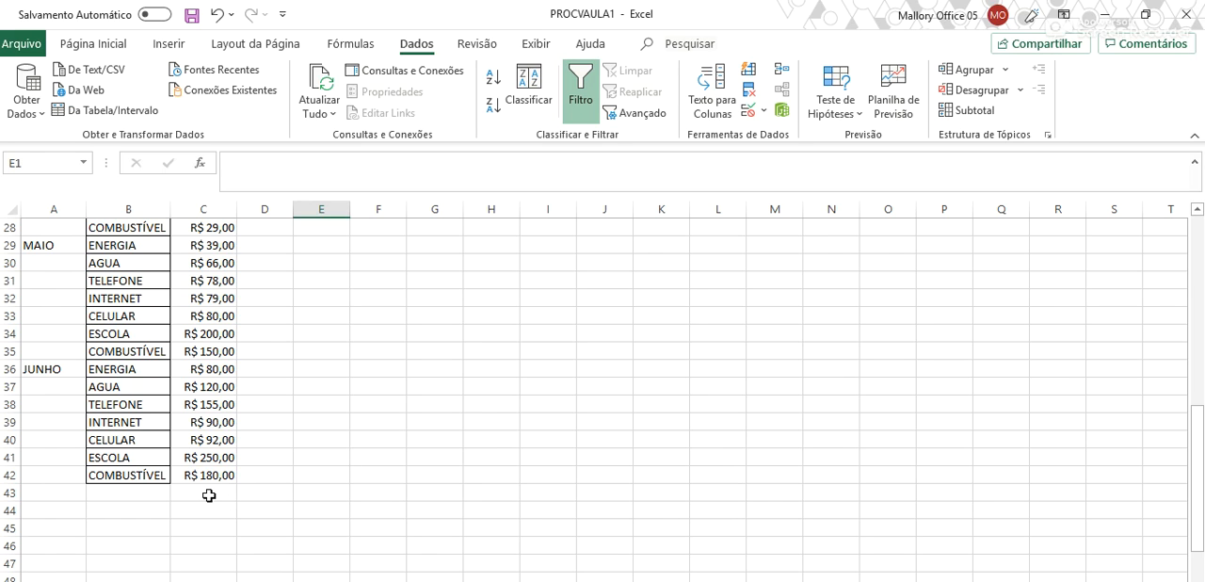
{"action": "left_click", "coordinate": [208, 497]}
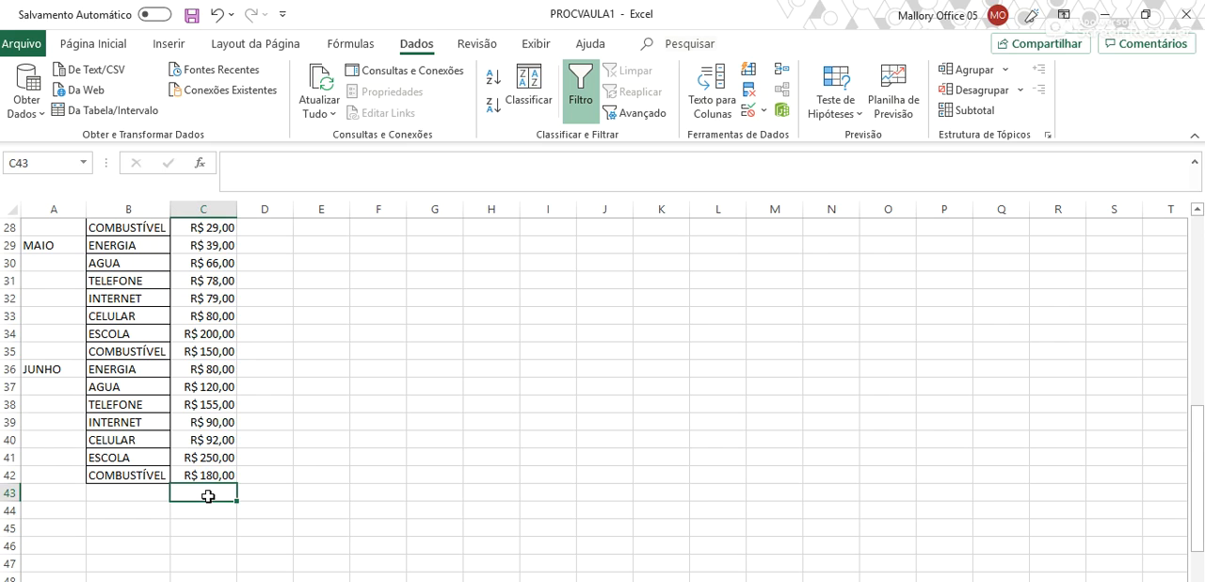
{"action": "type", "text": "="}
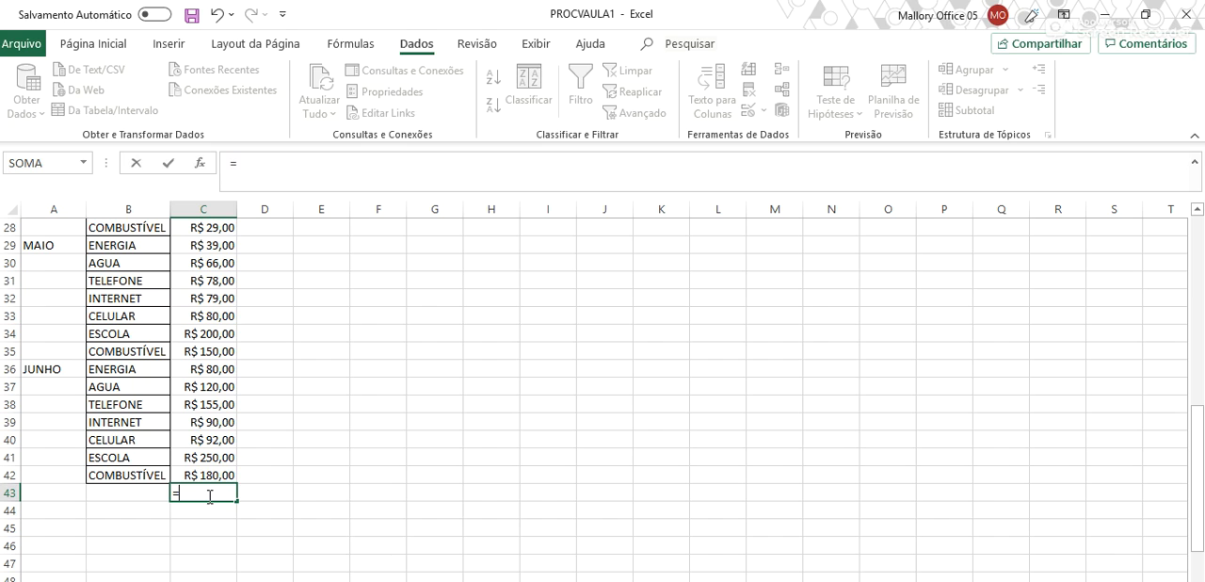
{"action": "type", "text": "SUB"}
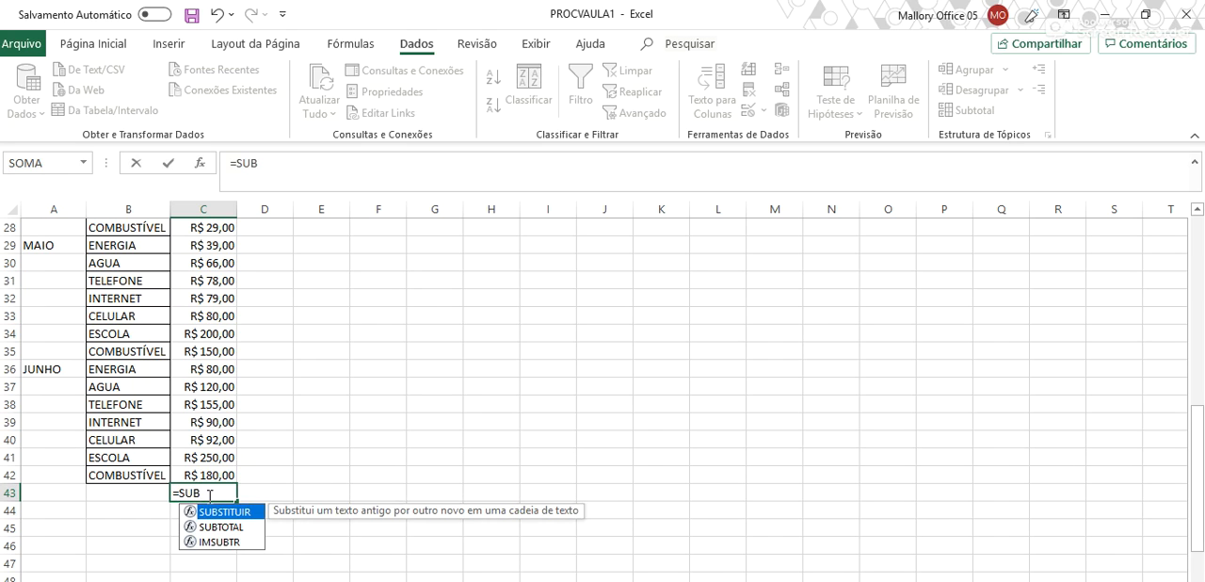
{"action": "type", "text": "TOTAL"}
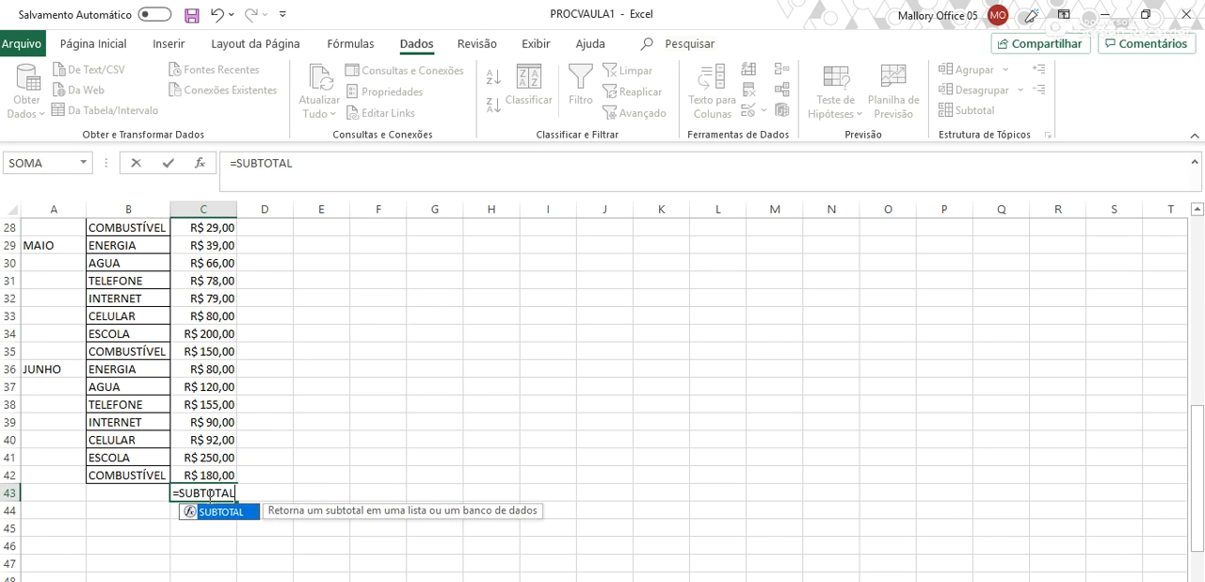
{"action": "type", "text": "("}
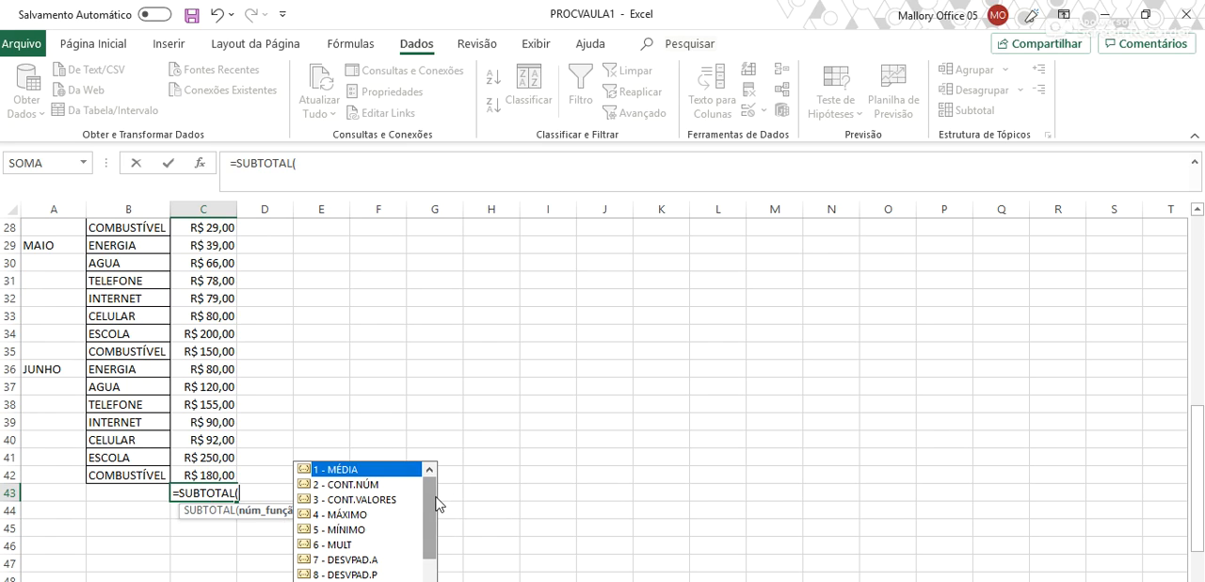
{"action": "mouse_move", "coordinate": [434, 498]}
{"action": "left_mouse_down"}
{"action": "mouse_move", "coordinate": [431, 580]}
{"action": "mouse_move", "coordinate": [431, 495]}
{"action": "left_mouse_up"}
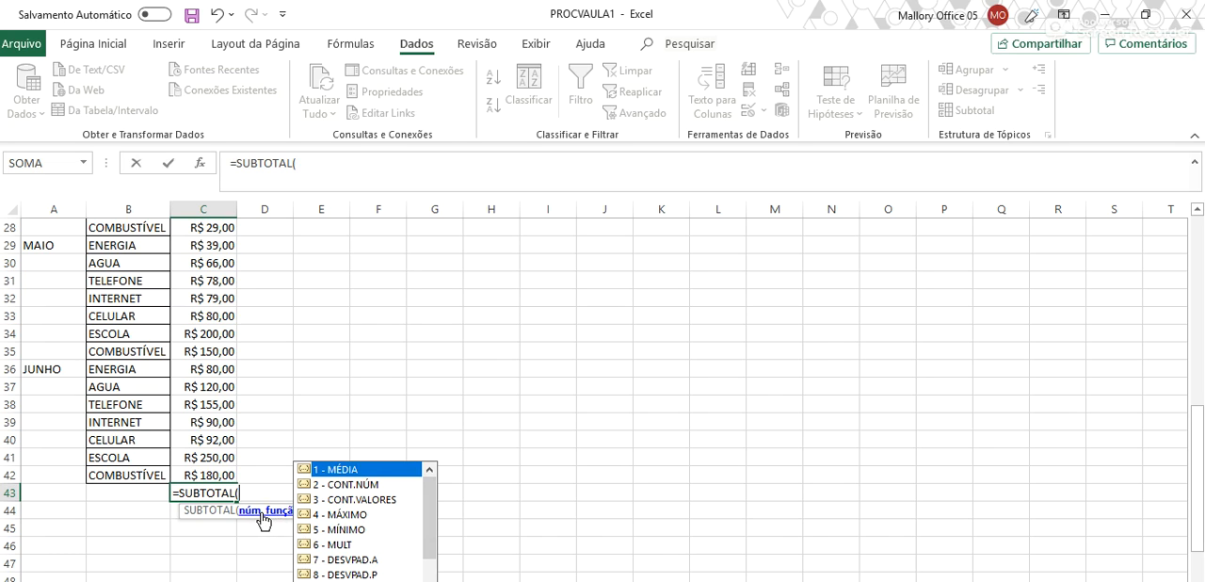
{"action": "type", "text": "9;"}
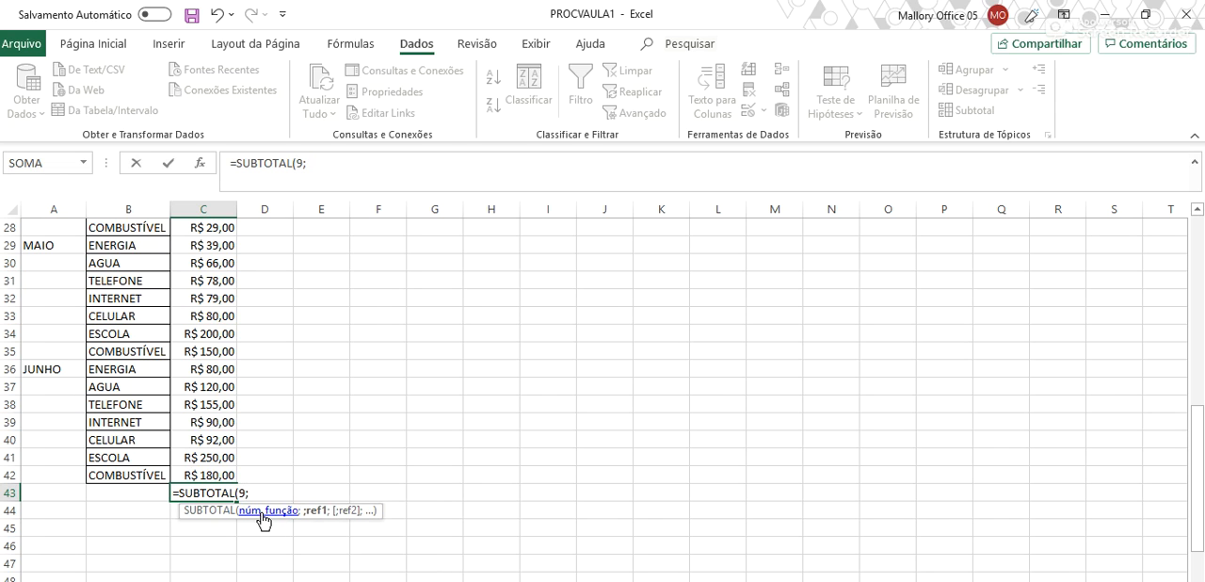
- Complete the SUBTOTAL formula in C43 with the range C1:C42 and enter it
{"action": "scroll", "coordinate": [271, 412], "scroll_direction": "up", "scroll_amount": 9}
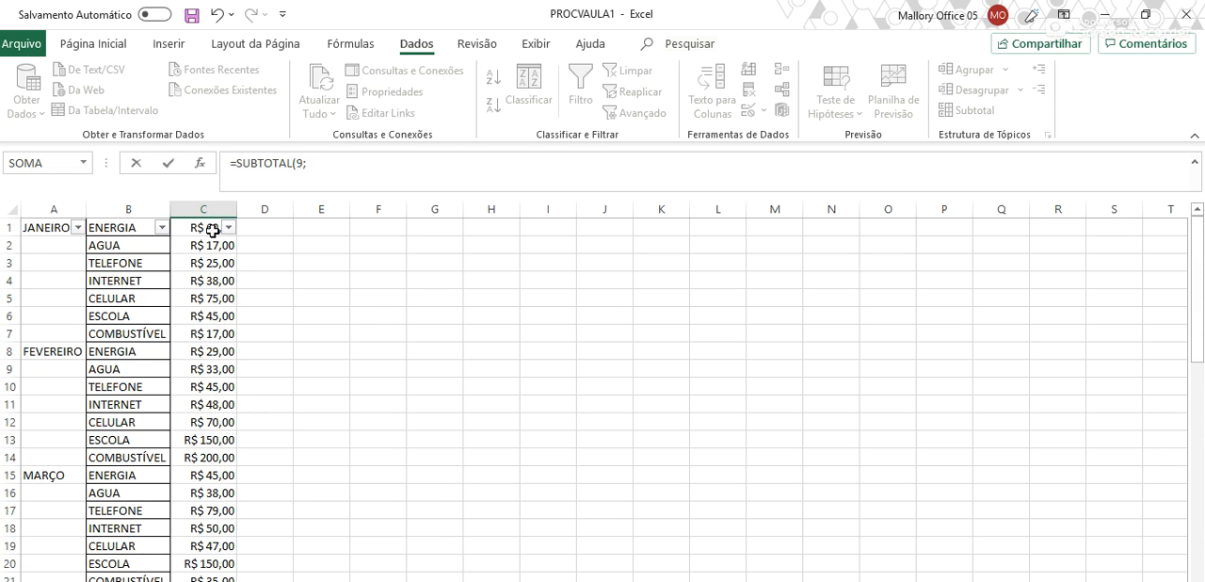
{"action": "left_click_drag", "start_coordinate": [210, 228], "coordinate": [228, 474]}
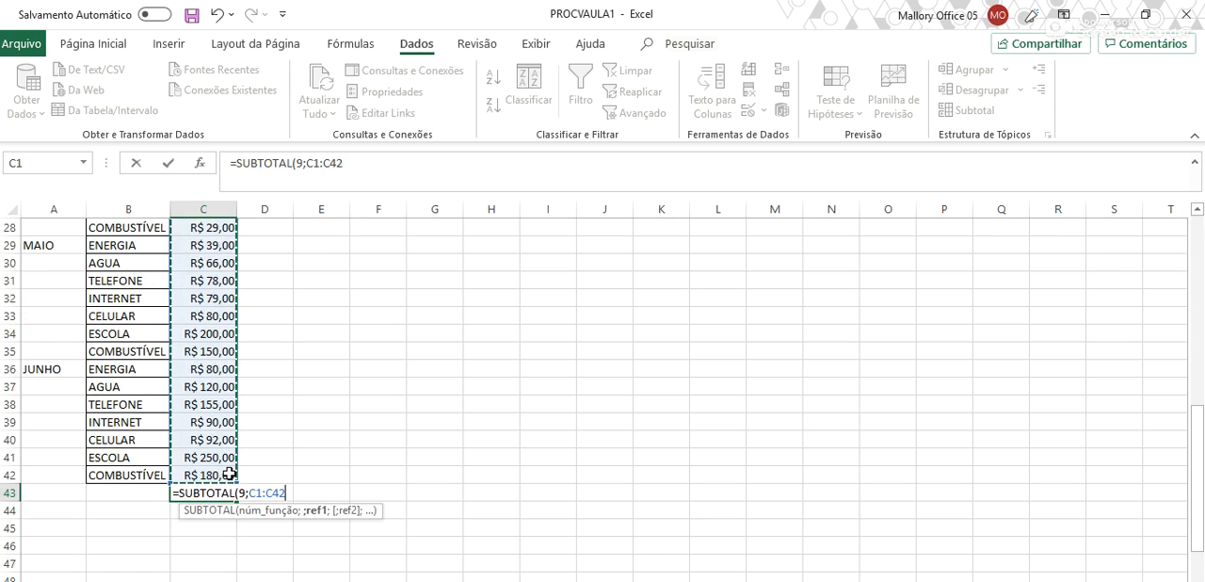
{"action": "type", "text": ")"}
{"action": "key", "text": "Return"}
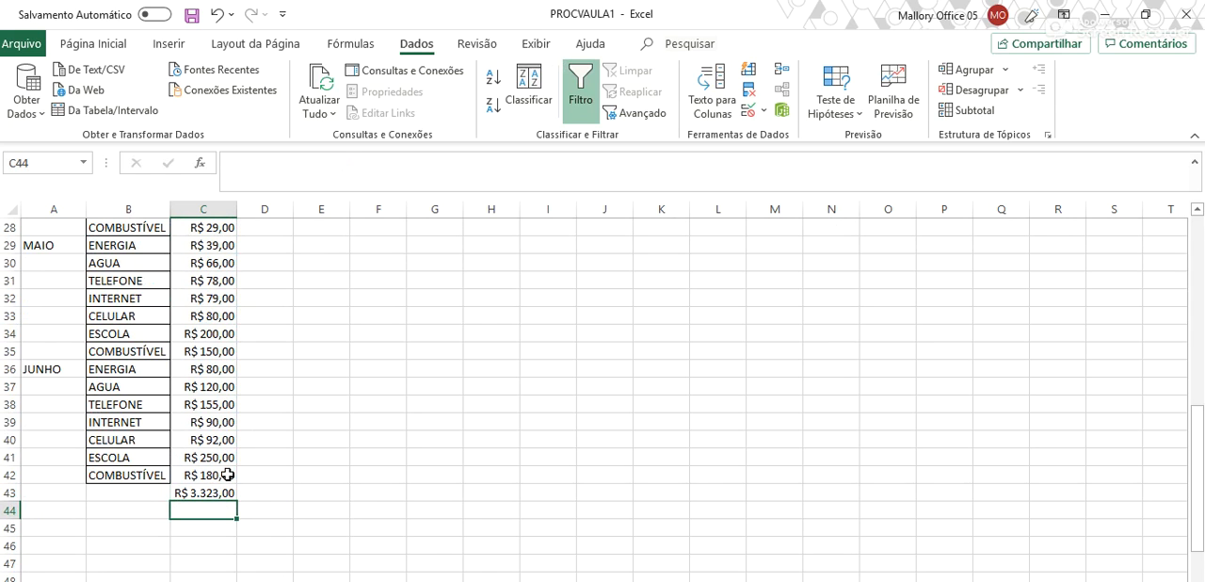
- Review the expense list against the subtotal in C43, selecting the values C1:C42
{"action": "scroll", "coordinate": [229, 474], "scroll_direction": "up", "scroll_amount": 9}
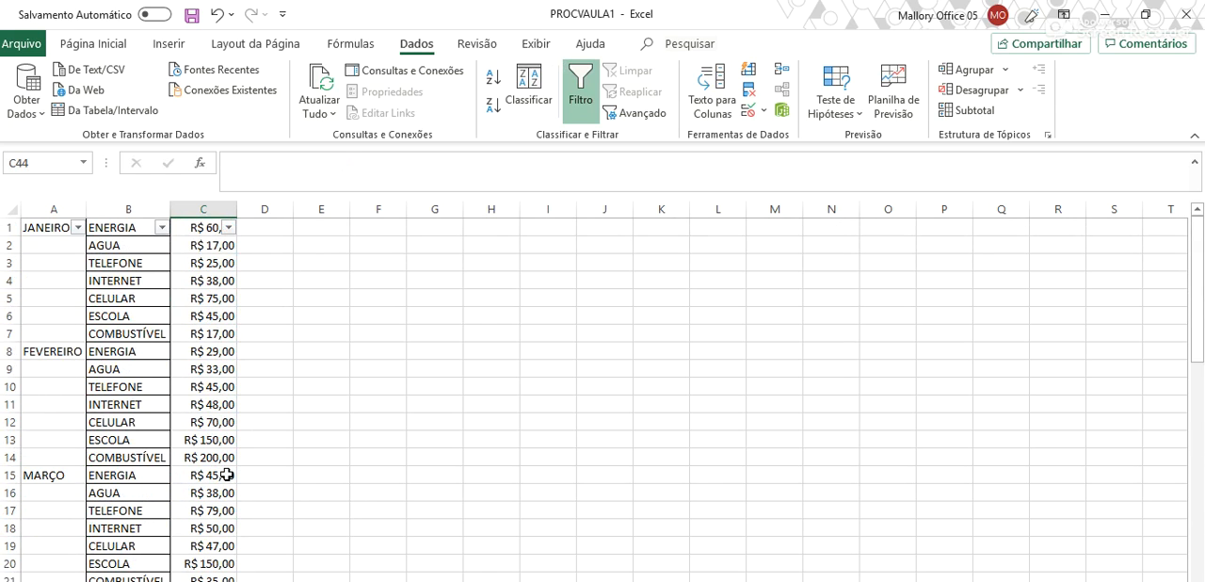
{"action": "scroll", "coordinate": [228, 474], "scroll_direction": "down", "scroll_amount": 13}
{"action": "scroll", "coordinate": [229, 474], "scroll_direction": "up", "scroll_amount": 6}
{"action": "scroll", "coordinate": [216, 435], "scroll_direction": "down", "scroll_amount": 3}
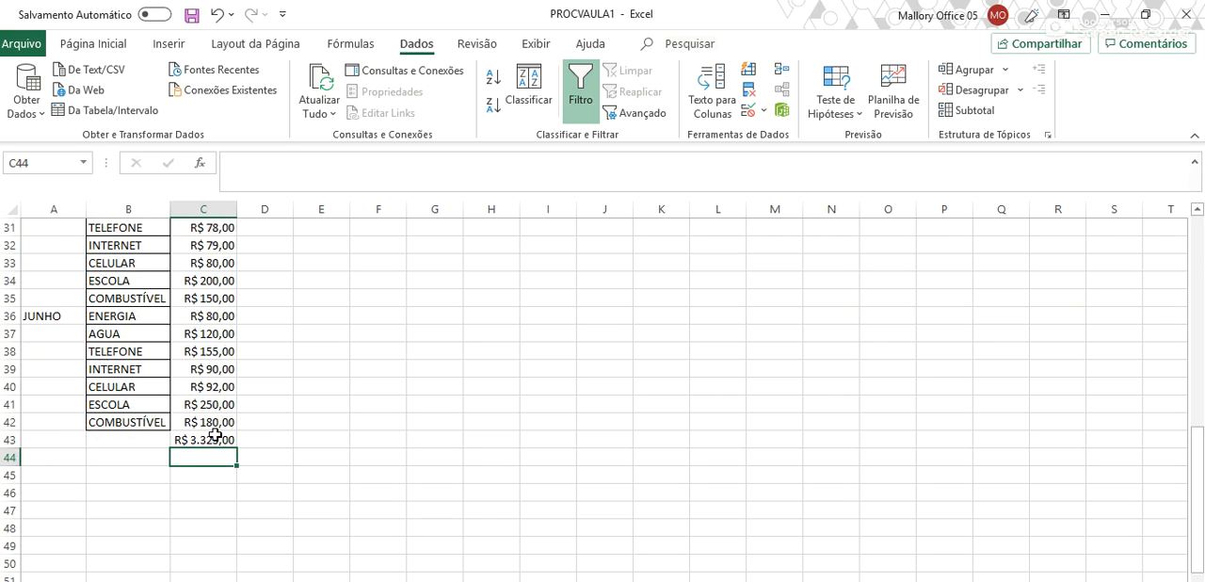
{"action": "left_click_drag", "start_coordinate": [215, 425], "coordinate": [214, 229]}
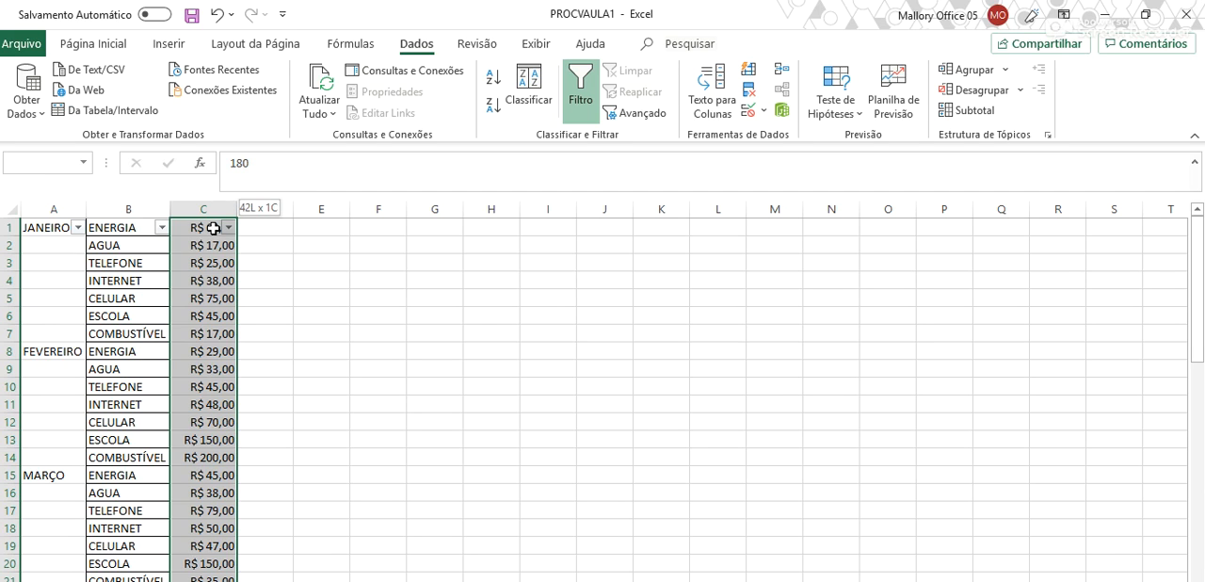
{"action": "left_click_drag", "start_coordinate": [213, 228], "coordinate": [214, 230]}
{"action": "scroll", "coordinate": [239, 358], "scroll_direction": "down", "scroll_amount": 13}
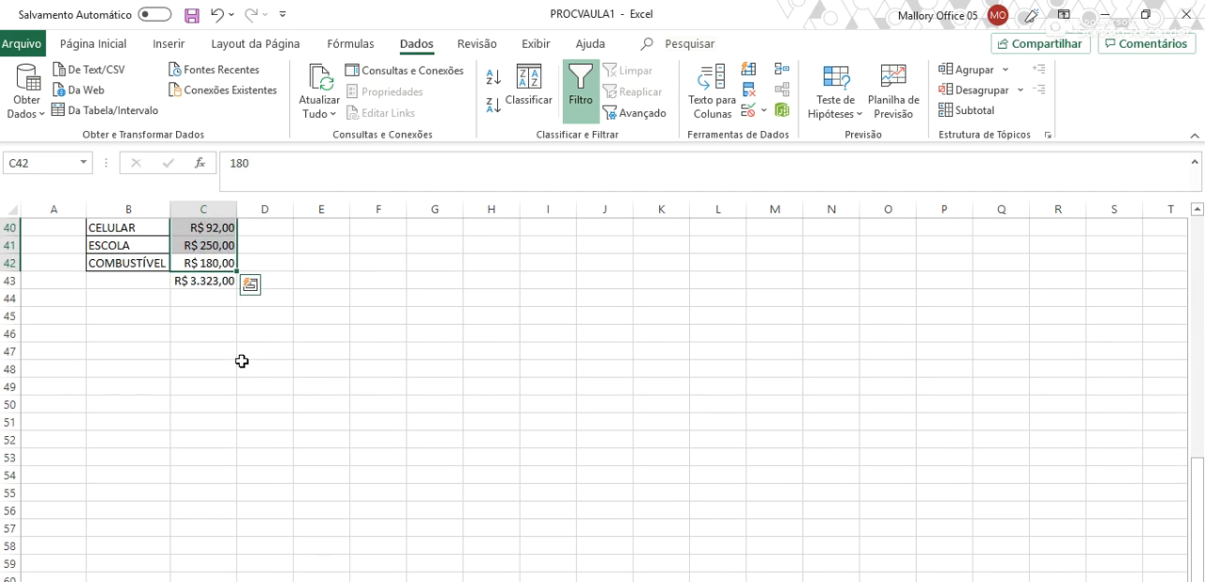
{"action": "scroll", "coordinate": [242, 361], "scroll_direction": "up", "scroll_amount": 13}
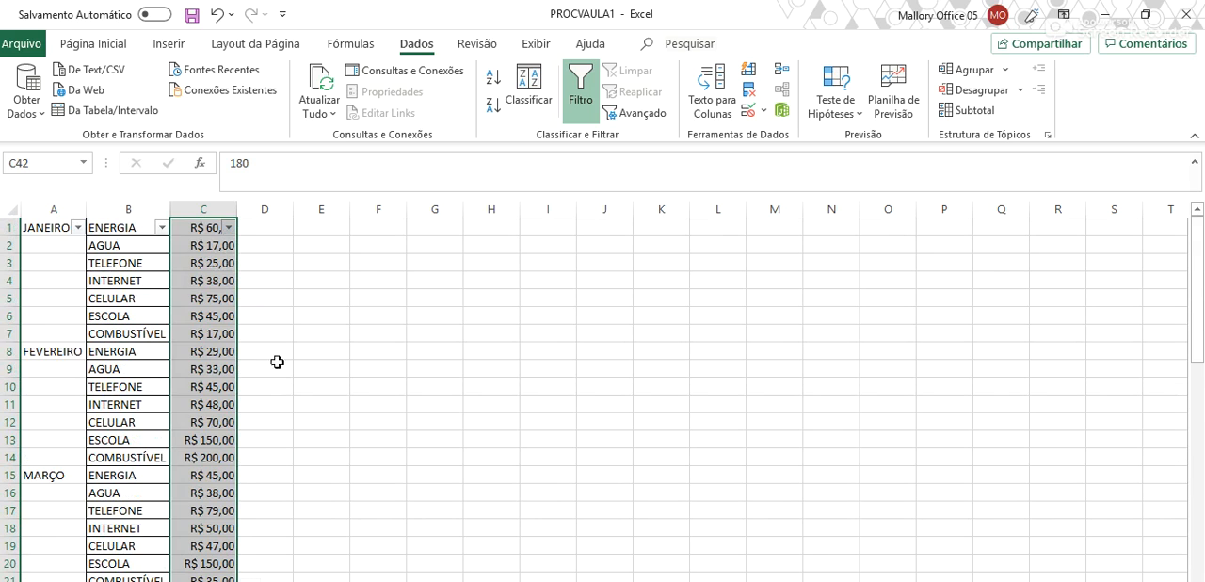
- Enter a check formula in cell E5 that adds C9:C42 with SOMA
{"action": "left_click", "coordinate": [335, 304]}
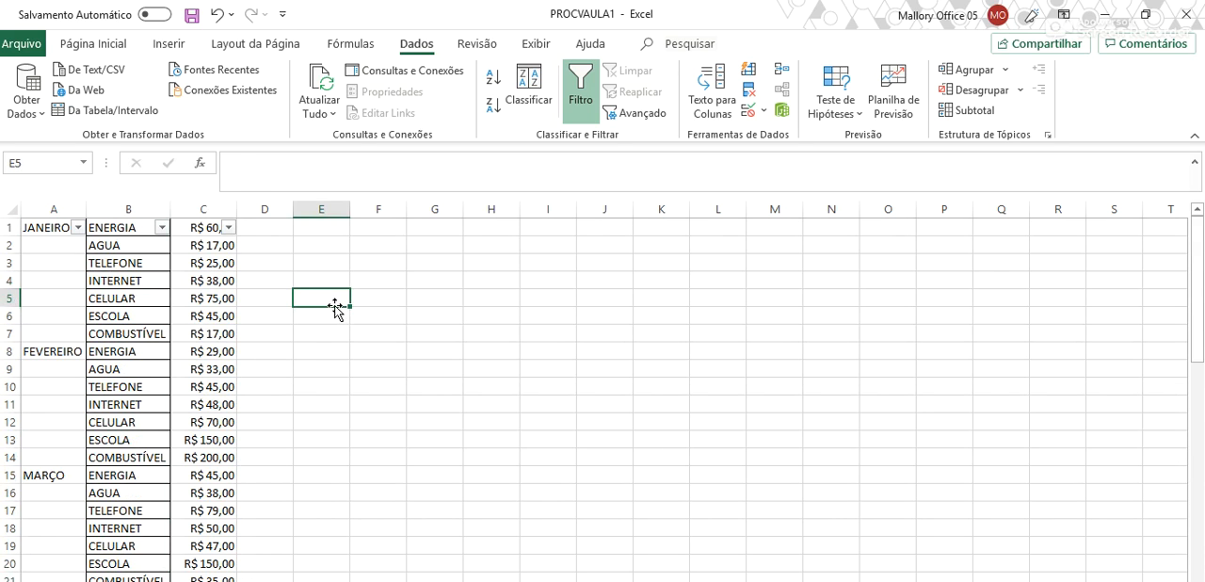
{"action": "type", "text": "=SOMA("}
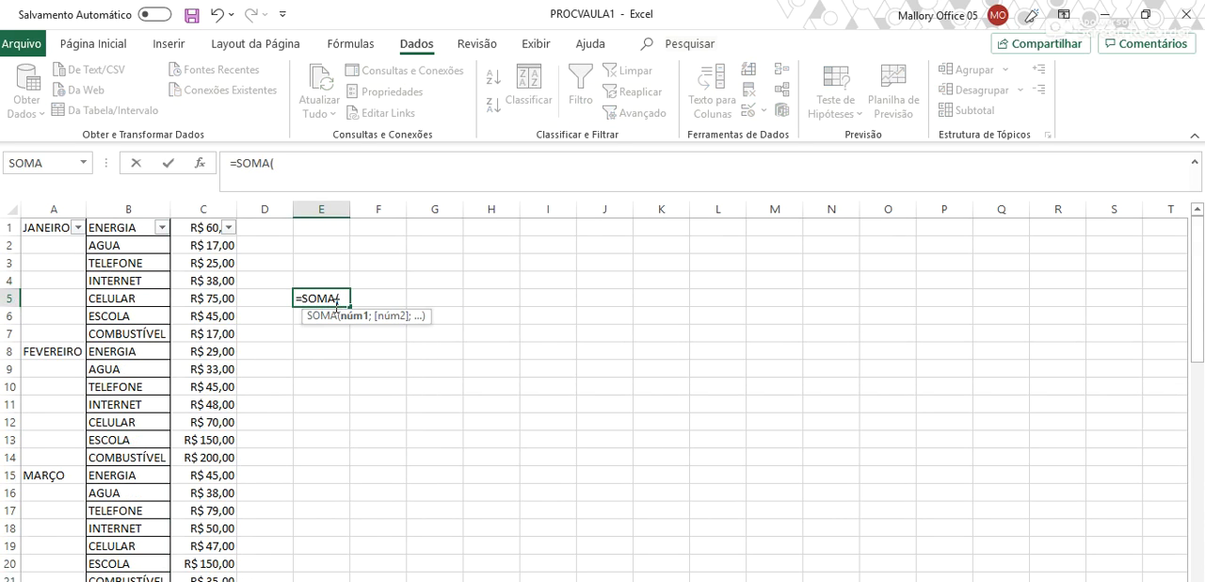
{"action": "left_click_drag", "start_coordinate": [216, 231], "coordinate": [213, 549]}
{"action": "key", "text": "Return"}
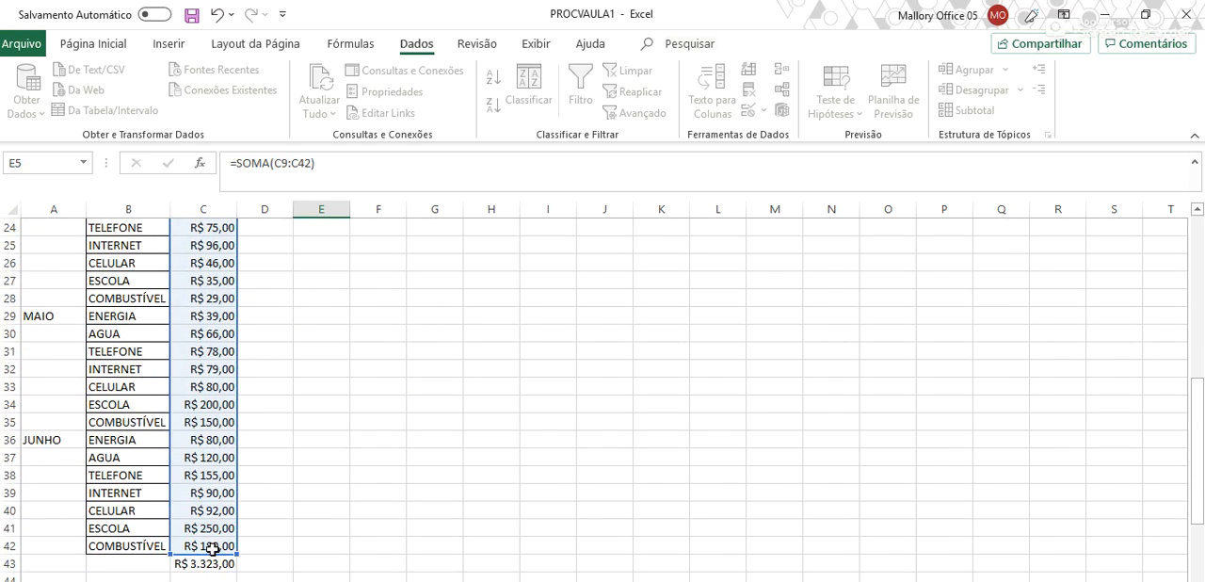
- Extend the range of the SOMA formula in E5 to C1:C42
{"action": "scroll", "coordinate": [323, 487], "scroll_direction": "up", "scroll_amount": 2}
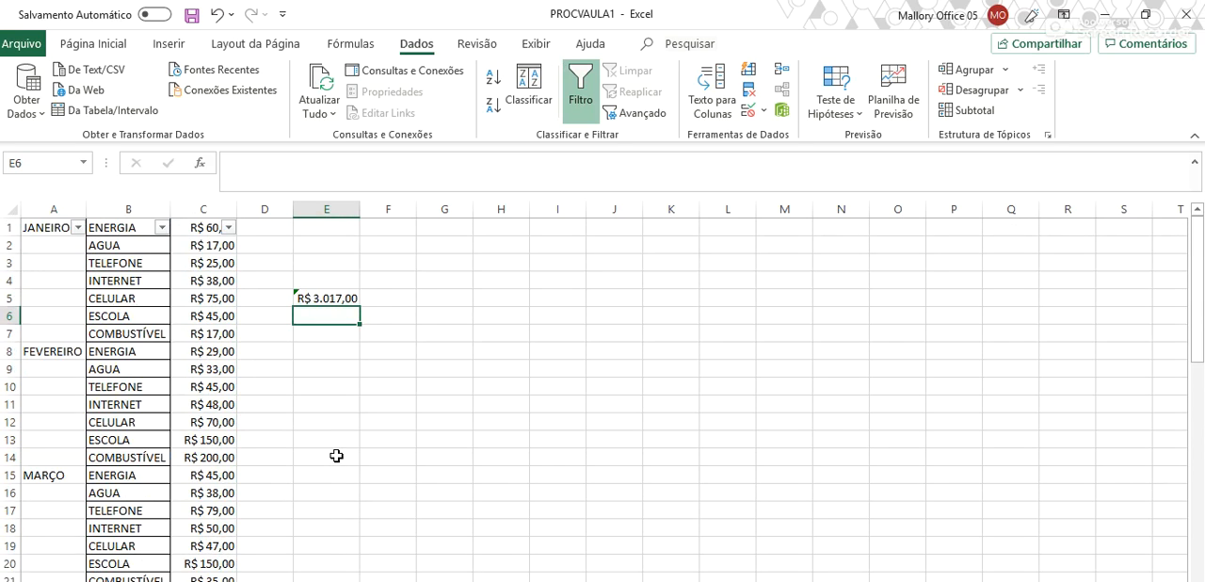
{"action": "scroll", "coordinate": [337, 455], "scroll_direction": "down", "scroll_amount": 9}
{"action": "scroll", "coordinate": [328, 455], "scroll_direction": "up", "scroll_amount": 9}
{"action": "left_click", "coordinate": [341, 298]}
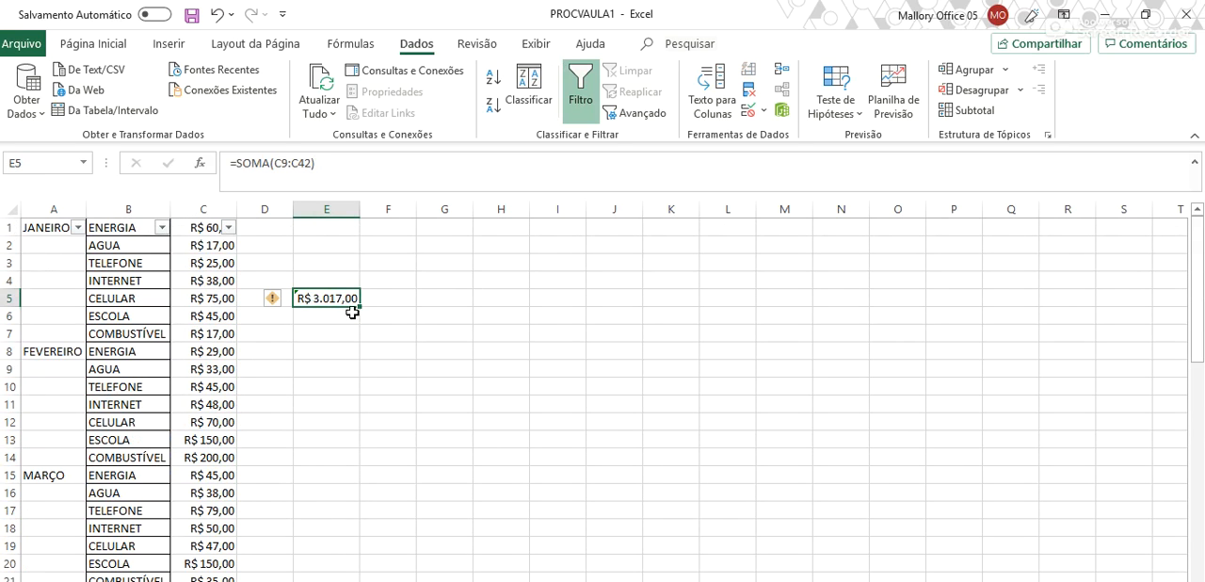
{"action": "double_click", "coordinate": [345, 299]}
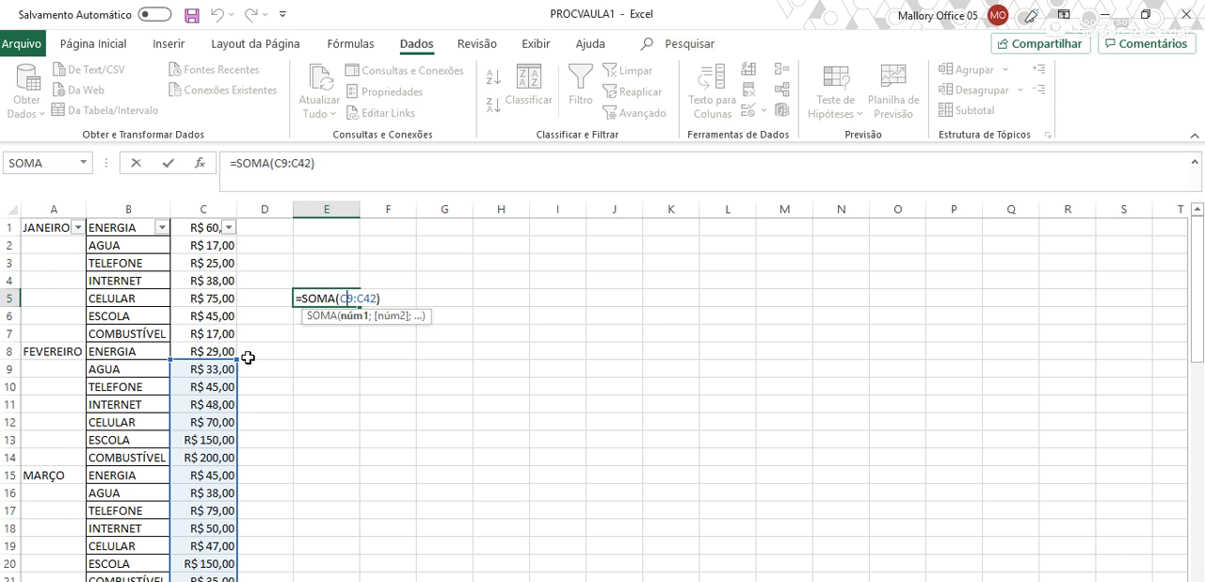
{"action": "left_click_drag", "start_coordinate": [237, 358], "coordinate": [227, 204]}
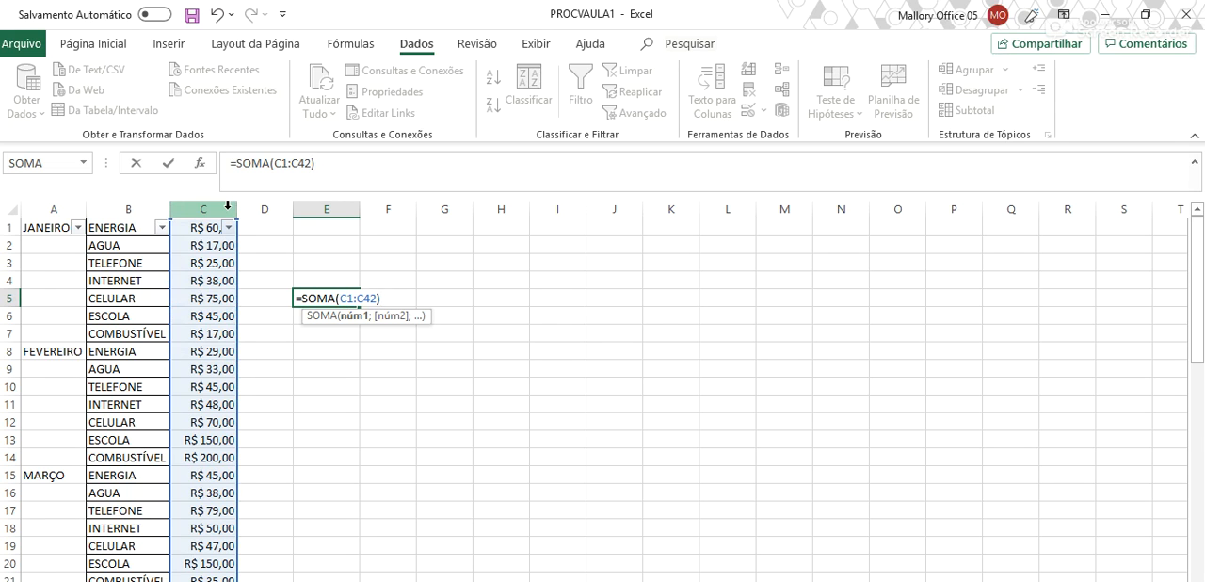
{"action": "key", "text": "Return"}
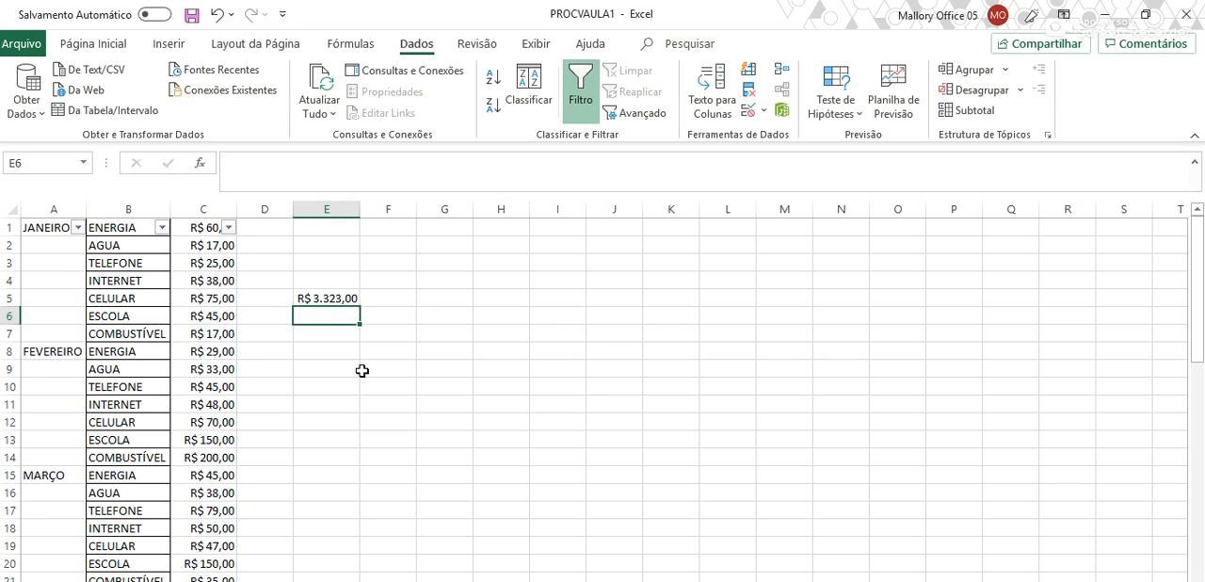
- Compare the sum in E5 with the subtotal in C43 and delete the check formula from E5
{"action": "scroll", "coordinate": [380, 402], "scroll_direction": "down", "scroll_amount": 6}
{"action": "scroll", "coordinate": [380, 403], "scroll_direction": "down", "scroll_amount": 8}
{"action": "scroll", "coordinate": [381, 402], "scroll_direction": "up", "scroll_amount": 7}
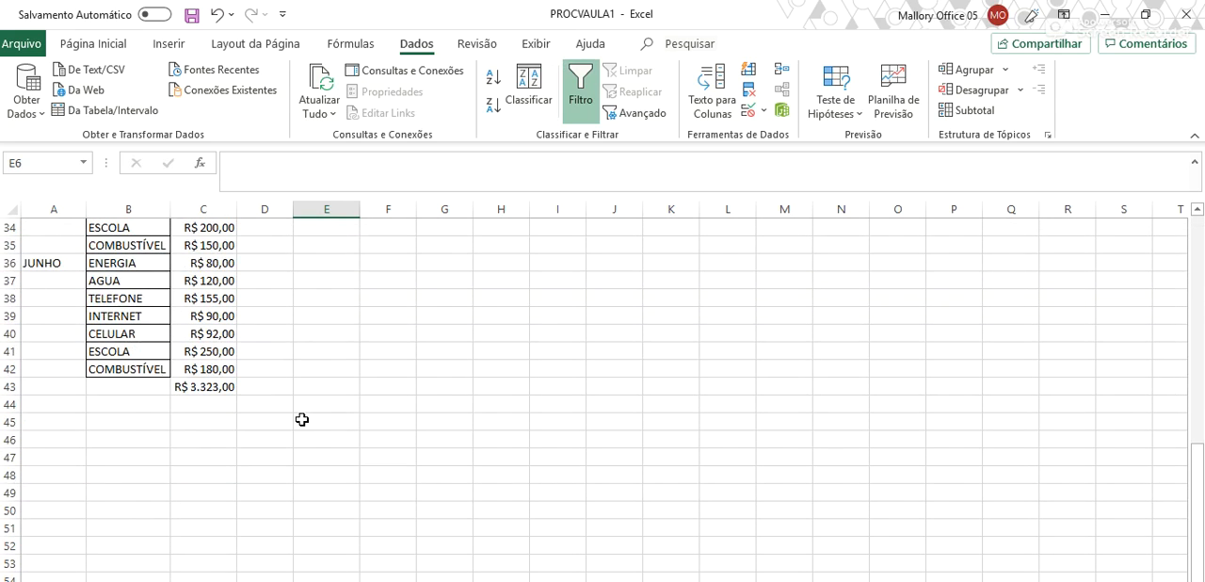
{"action": "scroll", "coordinate": [302, 419], "scroll_direction": "up", "scroll_amount": 7}
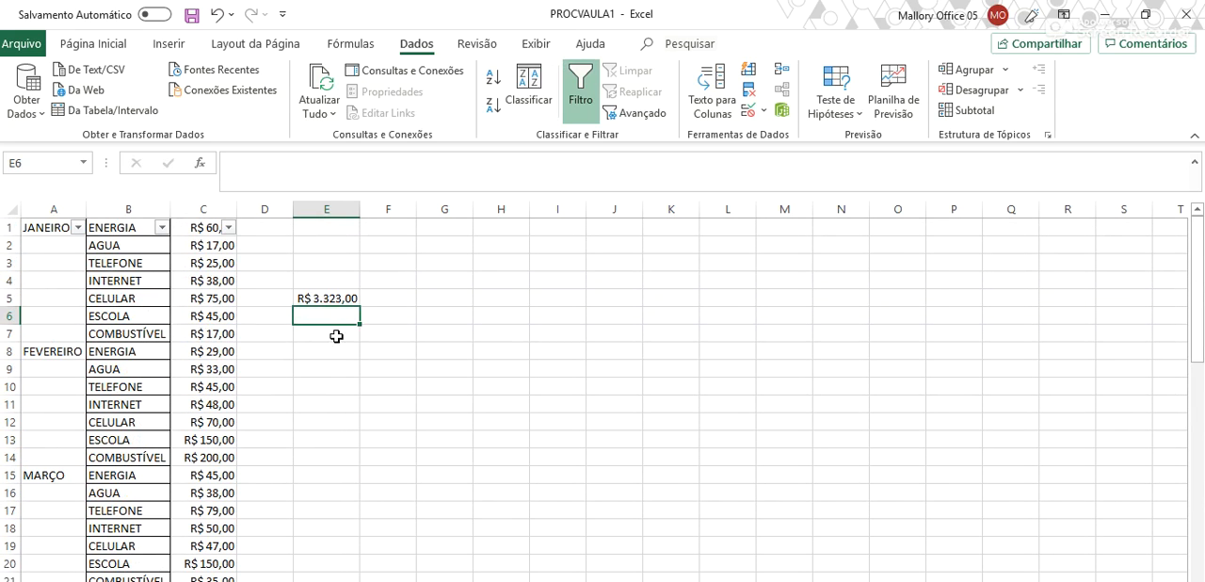
{"action": "left_click", "coordinate": [327, 298]}
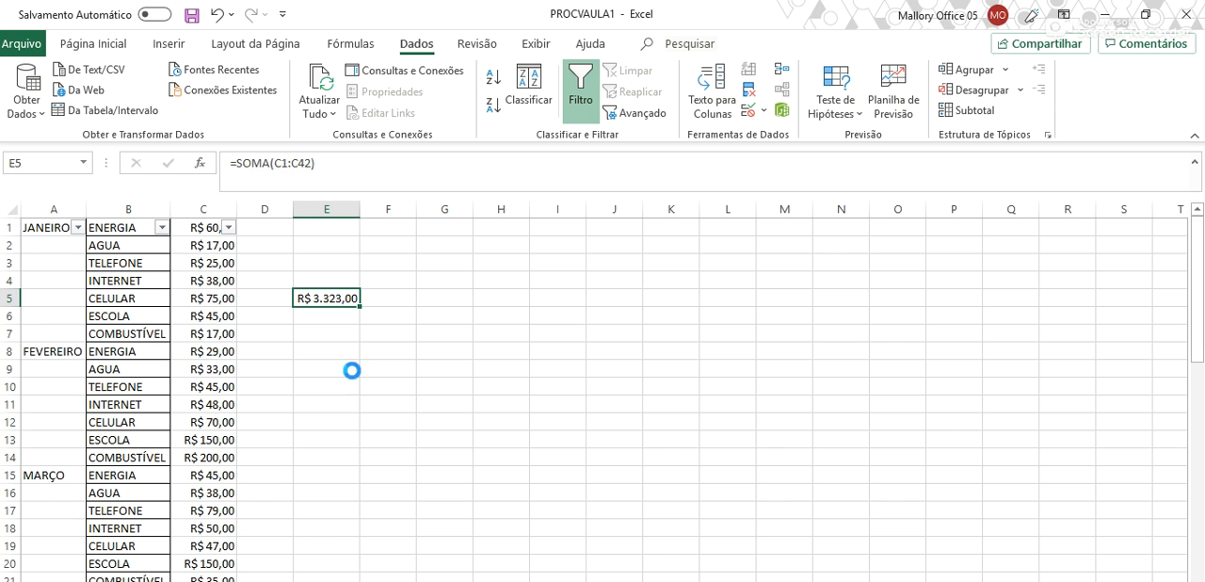
{"action": "key", "text": "Delete"}
{"action": "scroll", "coordinate": [348, 320], "scroll_direction": "down", "scroll_amount": 11}
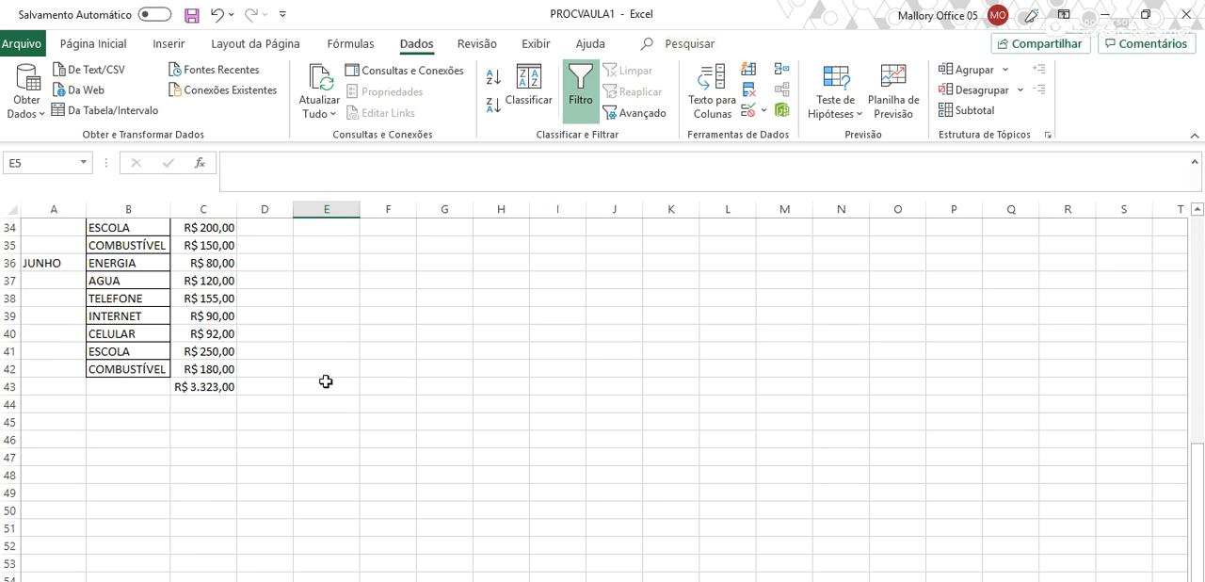
{"action": "scroll", "coordinate": [210, 394], "scroll_direction": "up", "scroll_amount": 11}
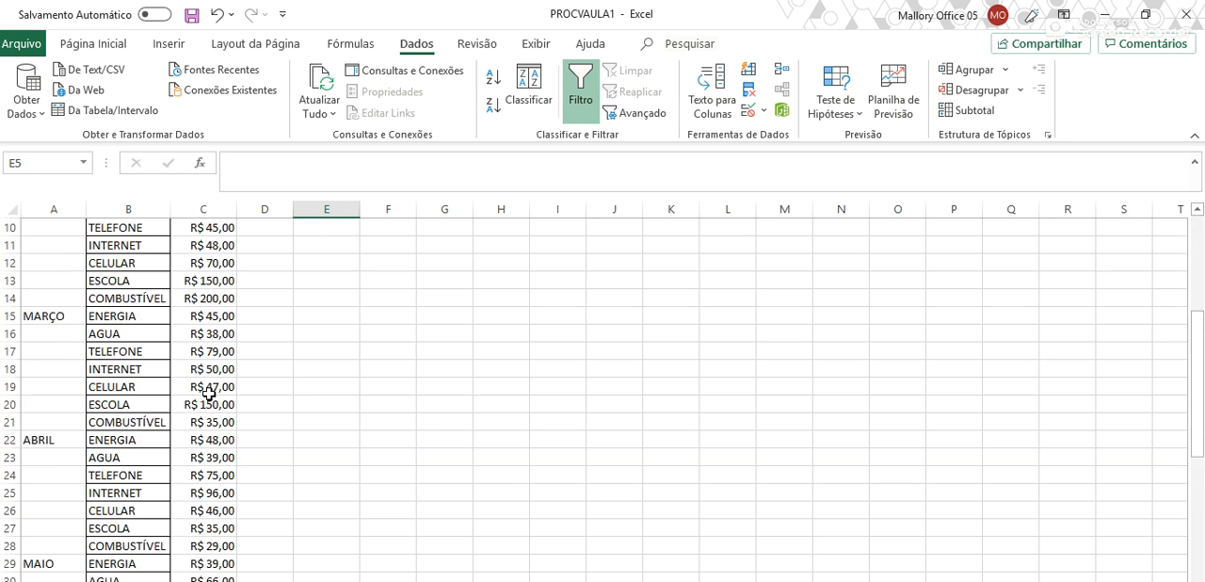
{"action": "scroll", "coordinate": [229, 307], "scroll_direction": "down", "scroll_amount": 6}
{"action": "scroll", "coordinate": [229, 307], "scroll_direction": "down", "scroll_amount": 6}
{"action": "scroll", "coordinate": [226, 333], "scroll_direction": "up", "scroll_amount": 12}
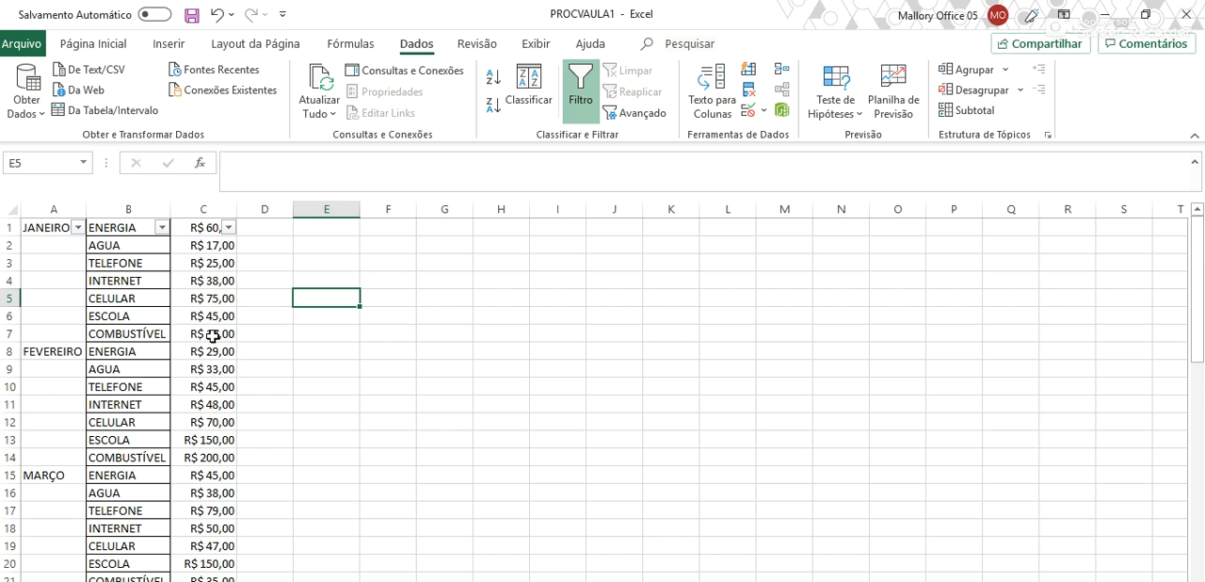
- Filter the expense names in column B to show only the AGUA entries
{"action": "left_click", "coordinate": [162, 227]}
{"action": "left_click", "coordinate": [85, 412]}
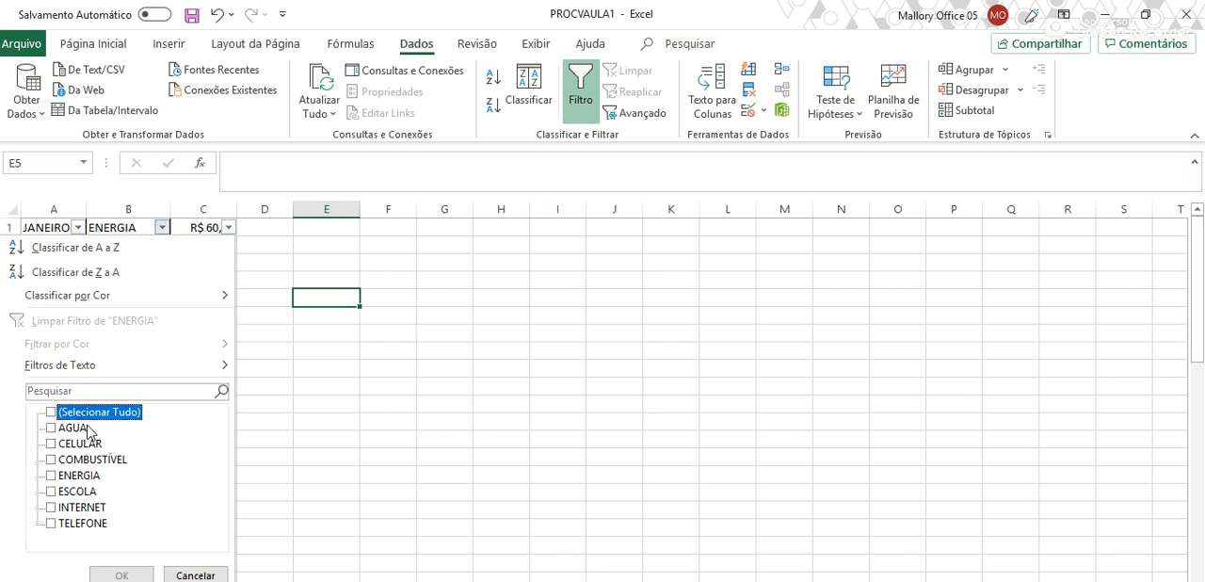
{"action": "left_click", "coordinate": [73, 427]}
{"action": "left_click", "coordinate": [122, 574]}
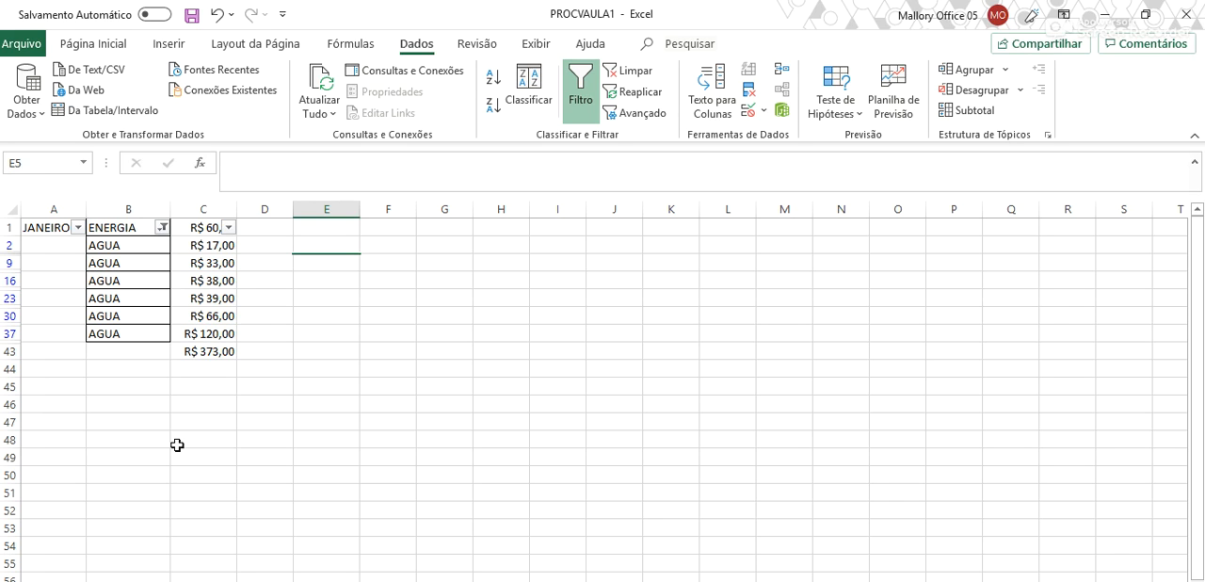
- Compare the filtered AGUA values in column C with the subtotal in C43 and inspect that cell's formula
{"action": "left_click_drag", "start_coordinate": [223, 244], "coordinate": [209, 333]}
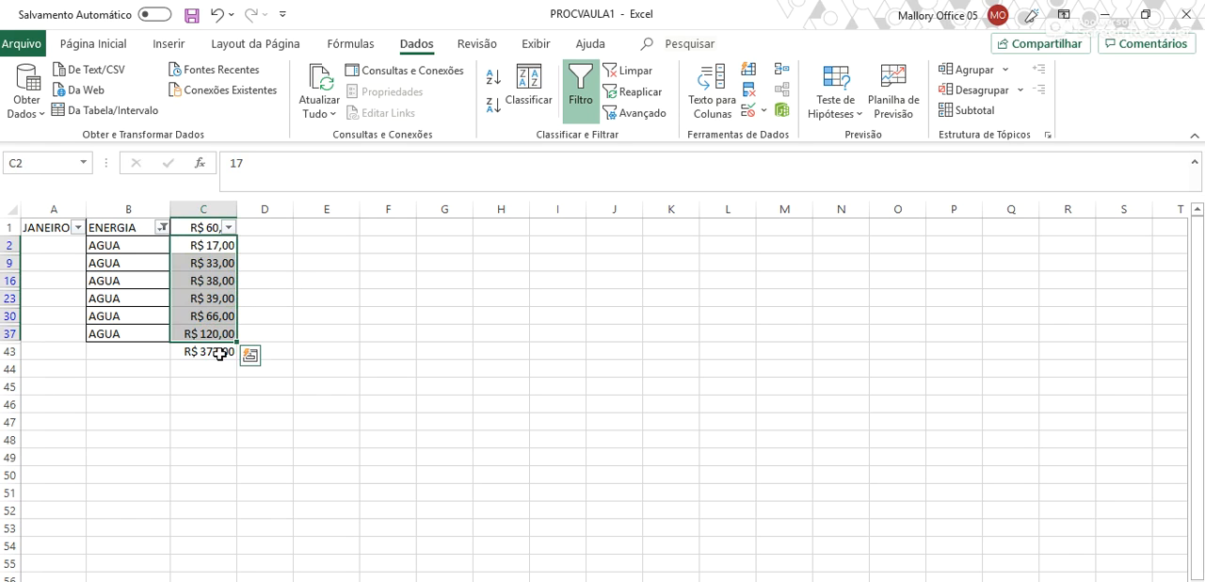
{"action": "left_click", "coordinate": [217, 352]}
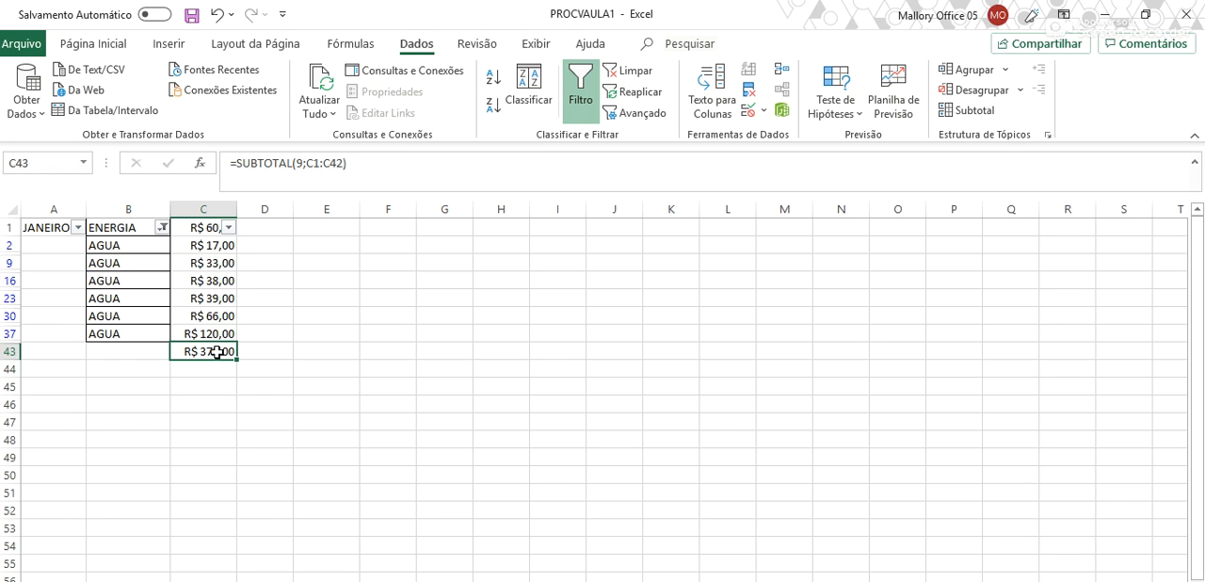
{"action": "double_click", "coordinate": [216, 352]}
{"action": "key", "text": "Escape"}
{"action": "double_click", "coordinate": [217, 354]}
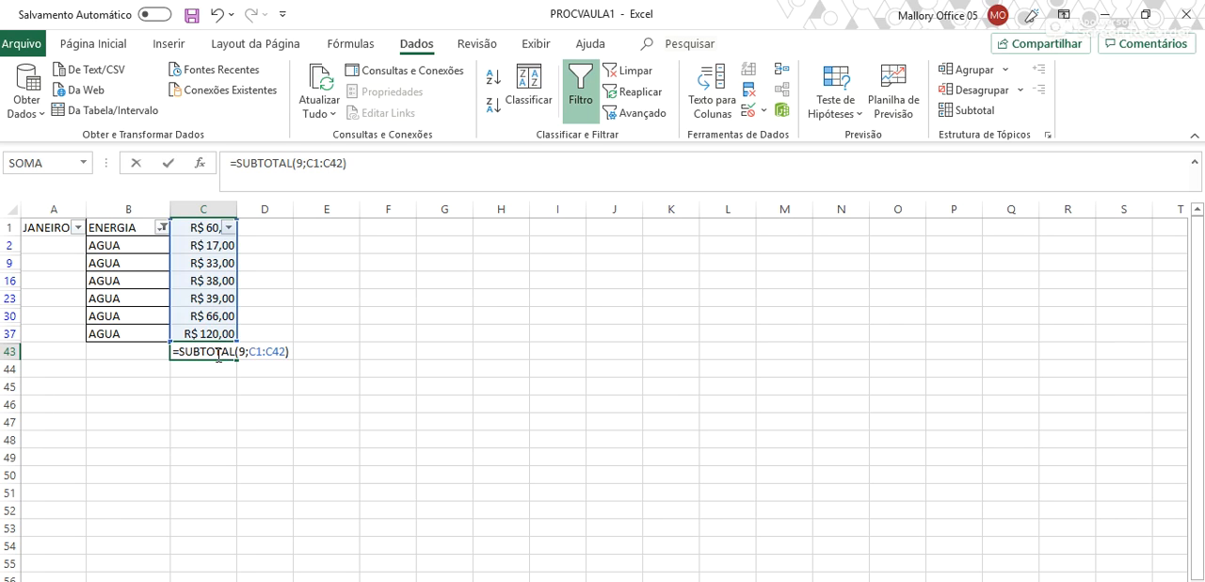
{"action": "key", "text": "Escape"}
{"action": "left_click_drag", "start_coordinate": [207, 228], "coordinate": [219, 331]}
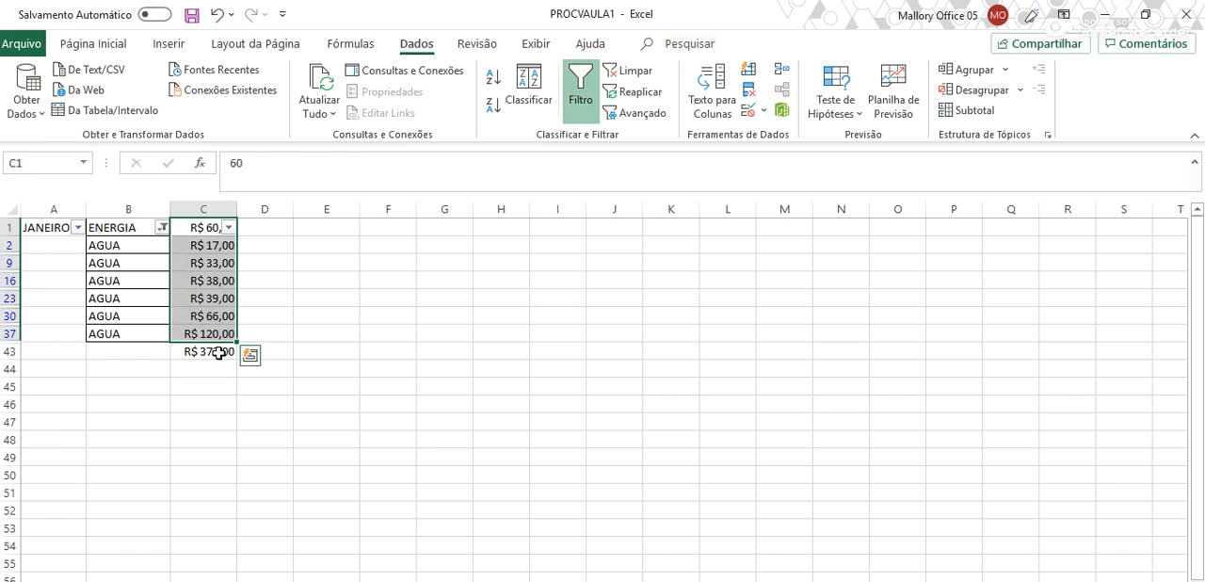
{"action": "left_click", "coordinate": [216, 352]}
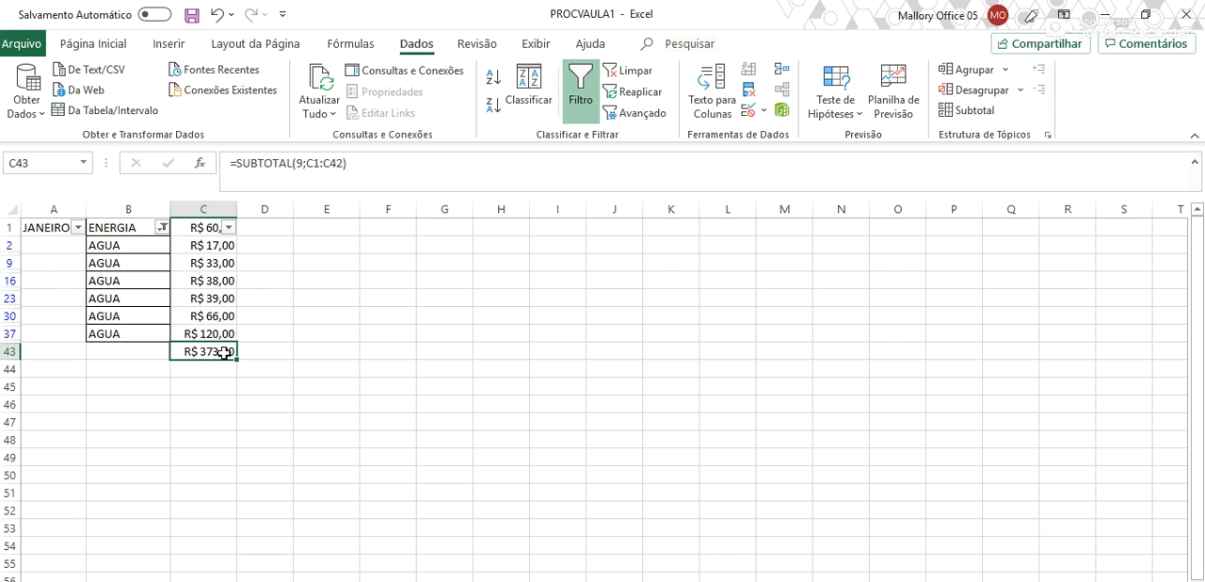
- Change the filter on column B to show only the ENERGIA entries
{"action": "left_click", "coordinate": [162, 226]}
{"action": "left_click", "coordinate": [84, 429]}
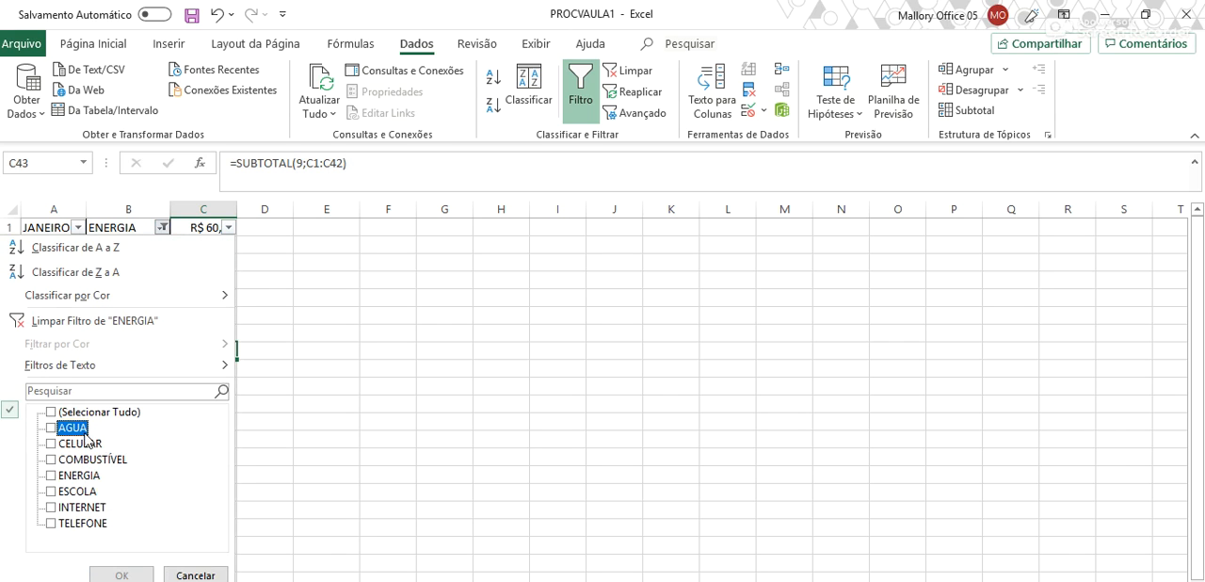
{"action": "left_click", "coordinate": [93, 476]}
{"action": "left_click", "coordinate": [121, 576]}
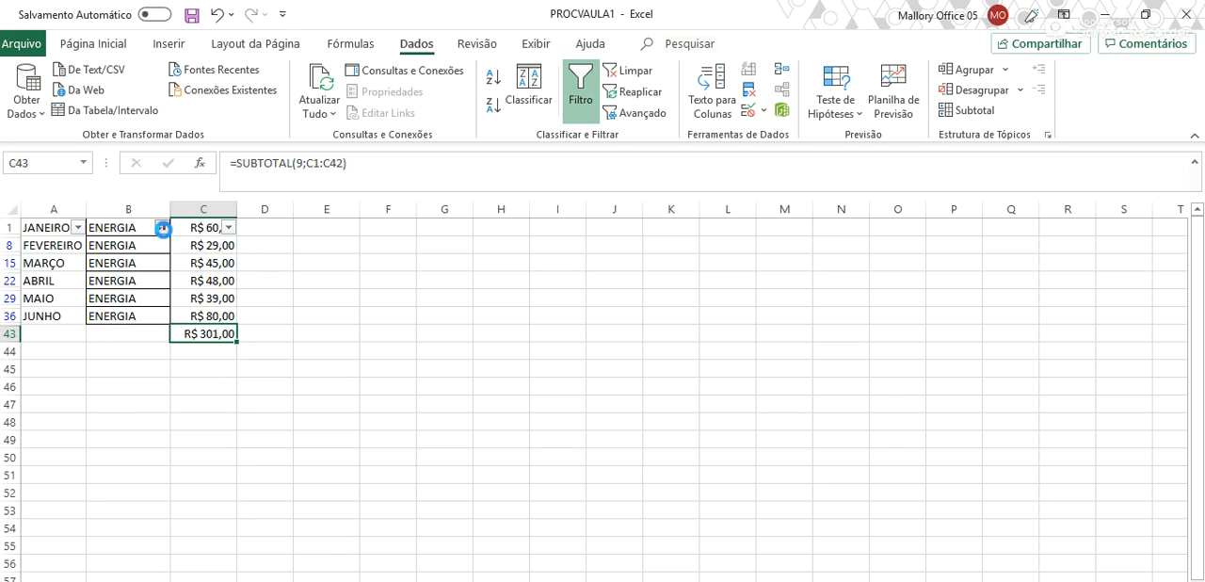
- Reset the column B filter to show all expense names
{"action": "left_click", "coordinate": [163, 227]}
{"action": "left_click", "coordinate": [102, 411]}
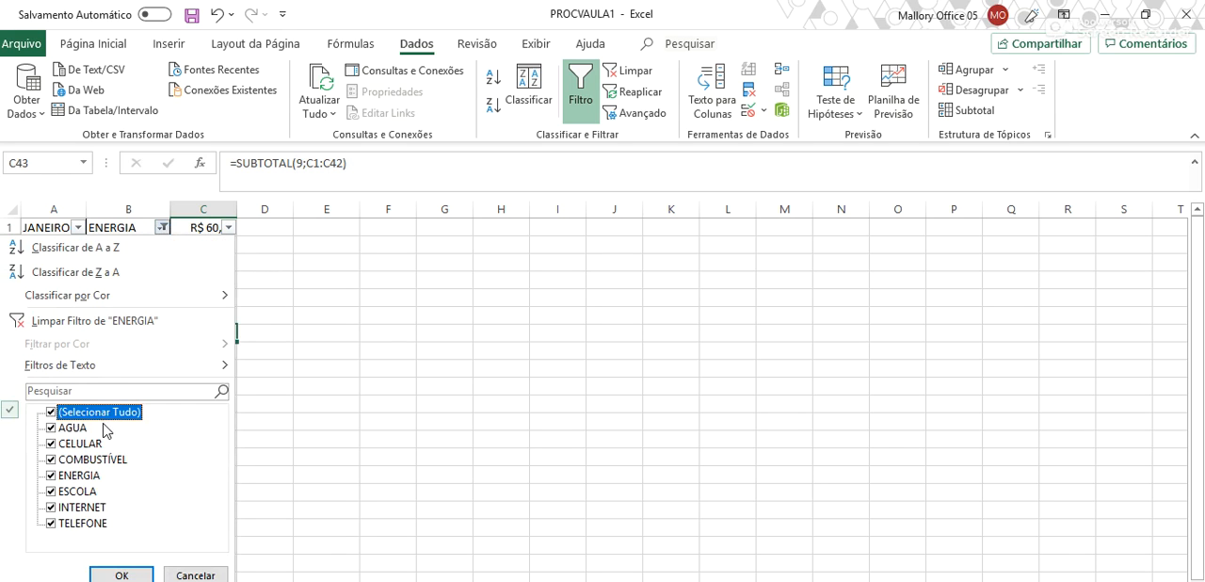
{"action": "left_click", "coordinate": [121, 575]}
- Clear C43 and try to enter a SUBTOTAL formula there with only function number 1 (MÉDIA)
{"action": "scroll", "coordinate": [151, 399], "scroll_direction": "down", "scroll_amount": 12}
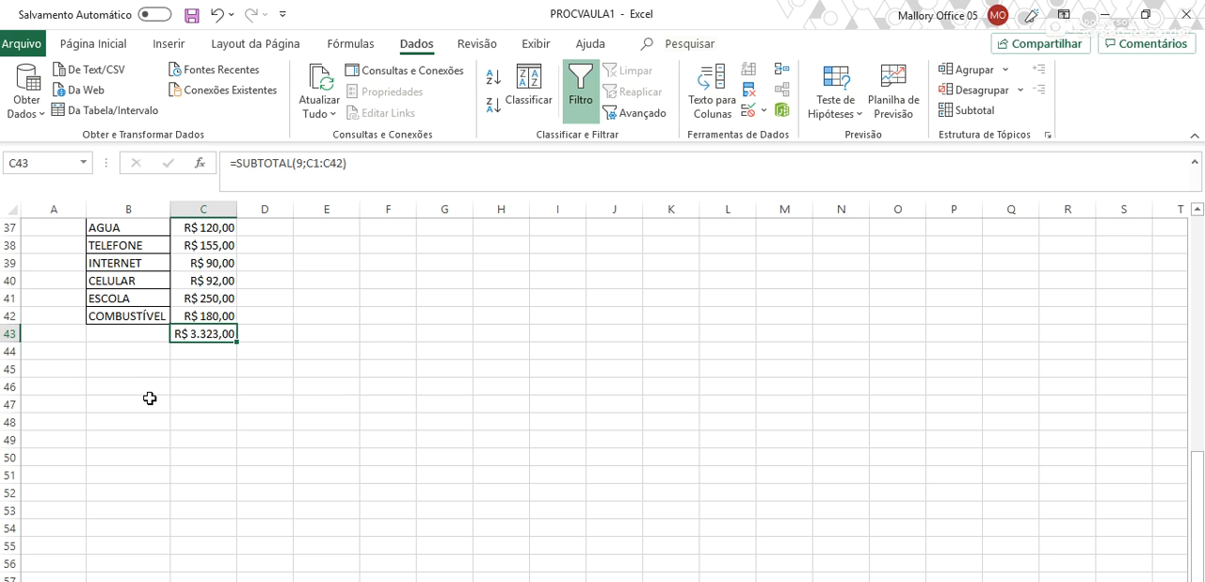
{"action": "scroll", "coordinate": [149, 398], "scroll_direction": "up", "scroll_amount": 4}
{"action": "scroll", "coordinate": [149, 398], "scroll_direction": "down", "scroll_amount": 5}
{"action": "scroll", "coordinate": [149, 398], "scroll_direction": "up", "scroll_amount": 8}
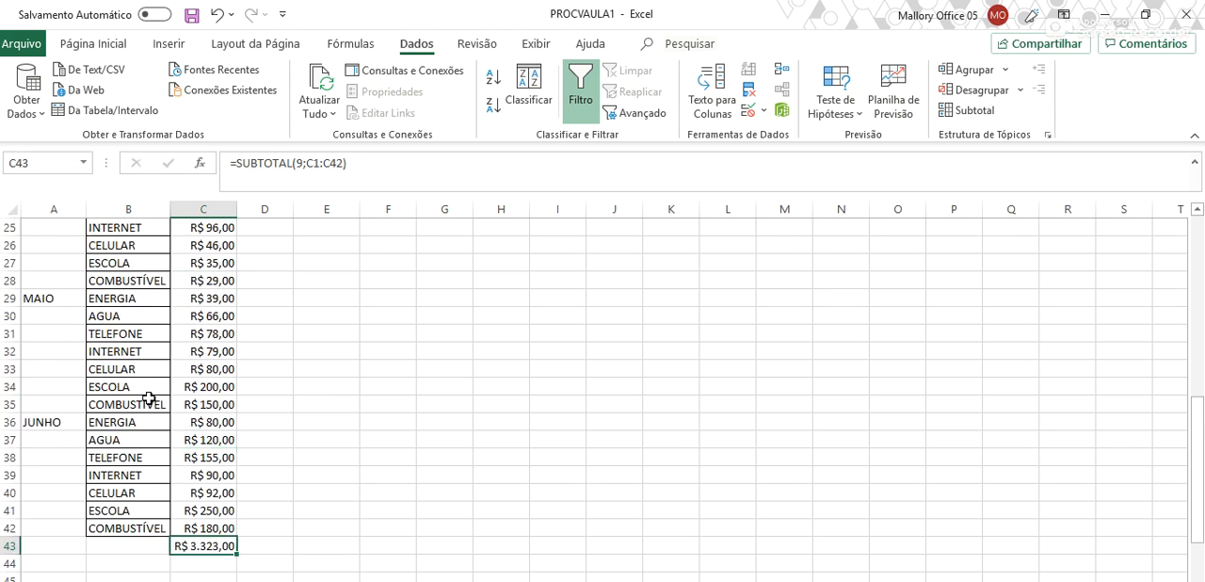
{"action": "scroll", "coordinate": [149, 398], "scroll_direction": "down", "scroll_amount": 6}
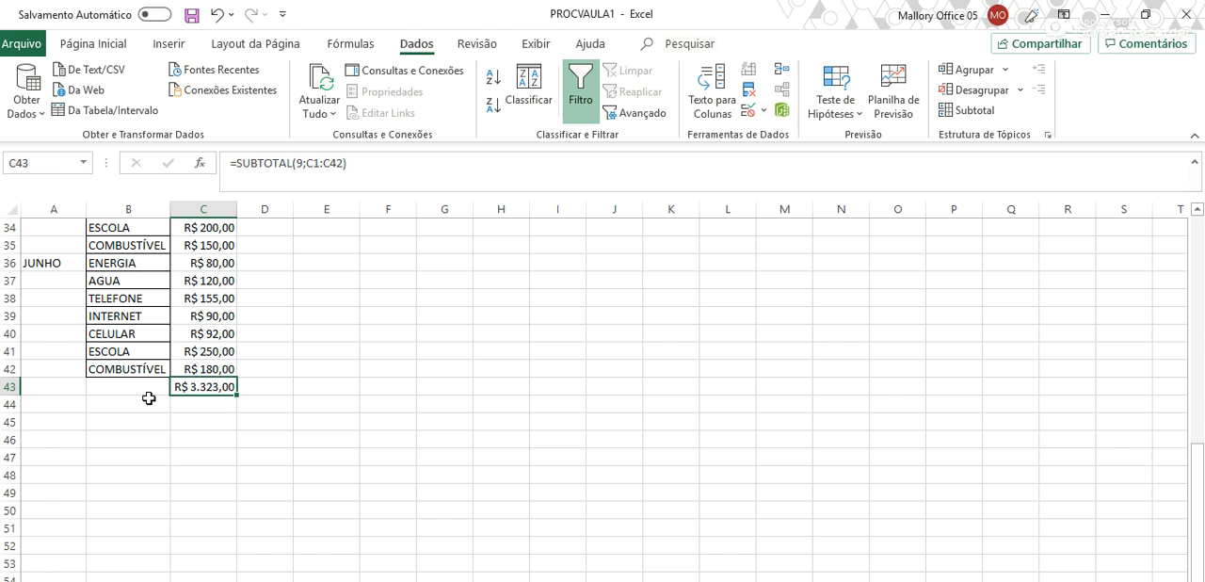
{"action": "key", "text": "Delete"}
{"action": "type", "text": "="}
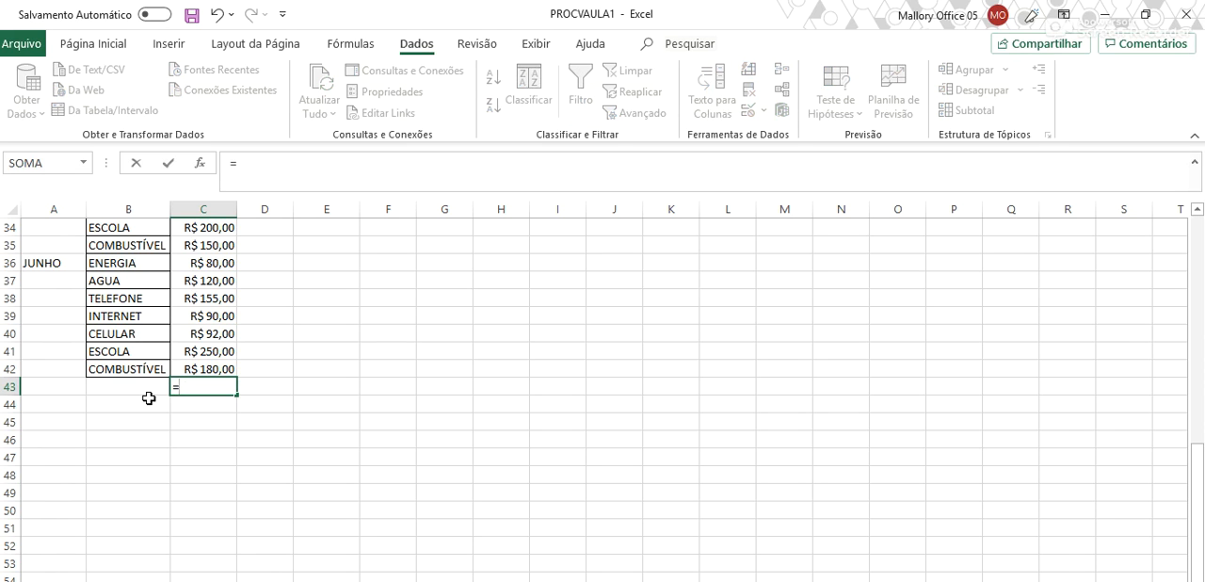
{"action": "type", "text": "SU"}
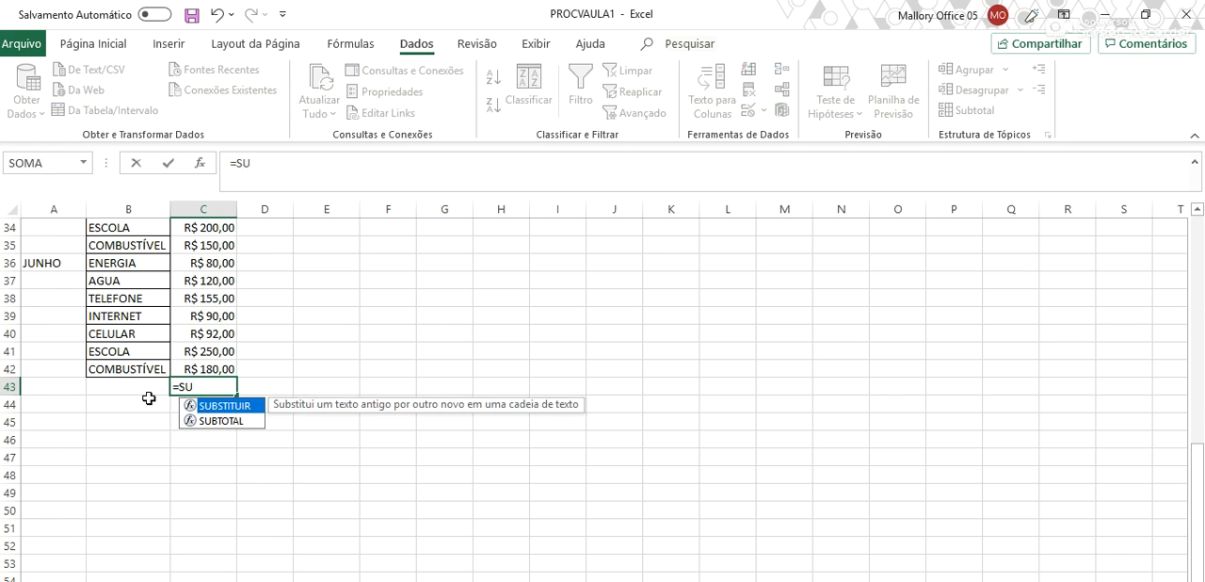
{"action": "type", "text": "B"}
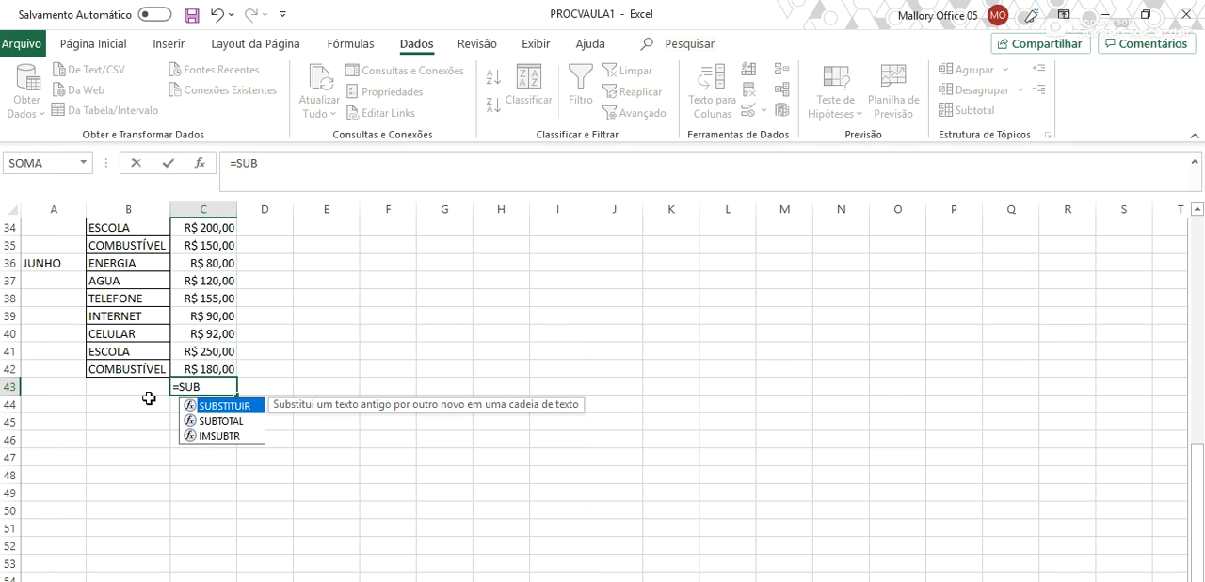
{"action": "type", "text": "TO"}
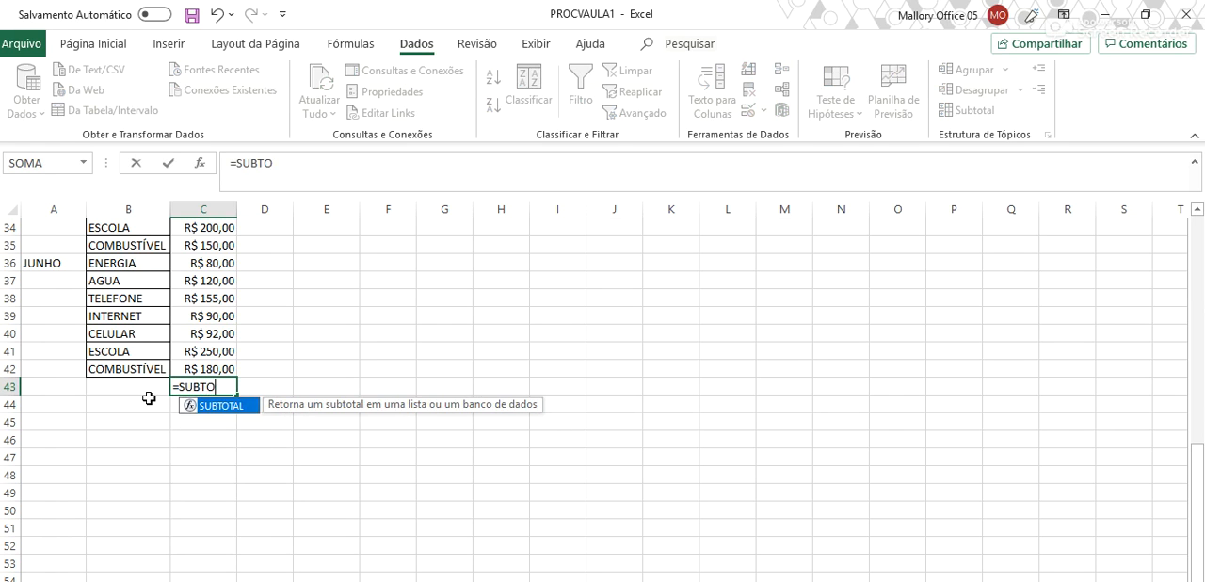
{"action": "type", "text": "TAL("}
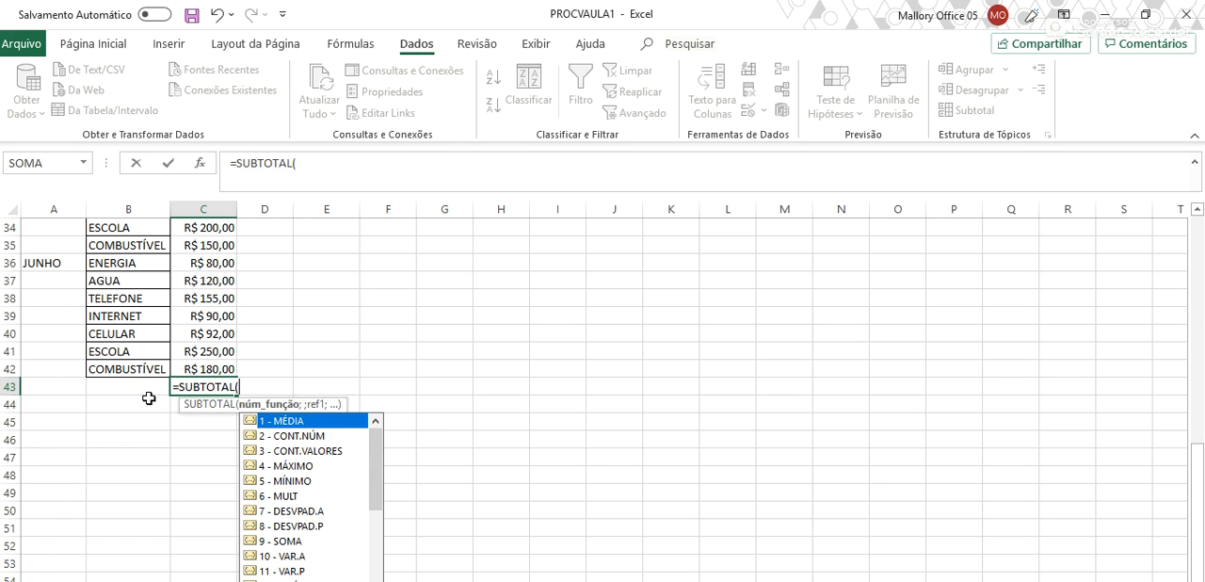
{"action": "type", "text": "1"}
{"action": "scroll", "coordinate": [149, 398], "scroll_direction": "up", "scroll_amount": 8}
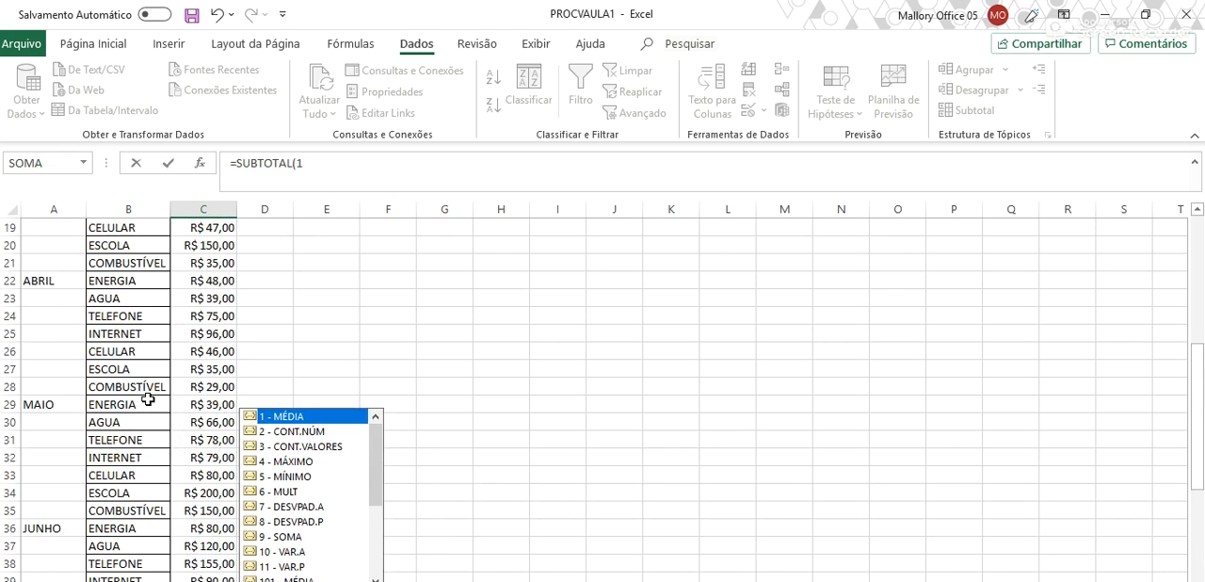
{"action": "scroll", "coordinate": [148, 399], "scroll_direction": "down", "scroll_amount": 8}
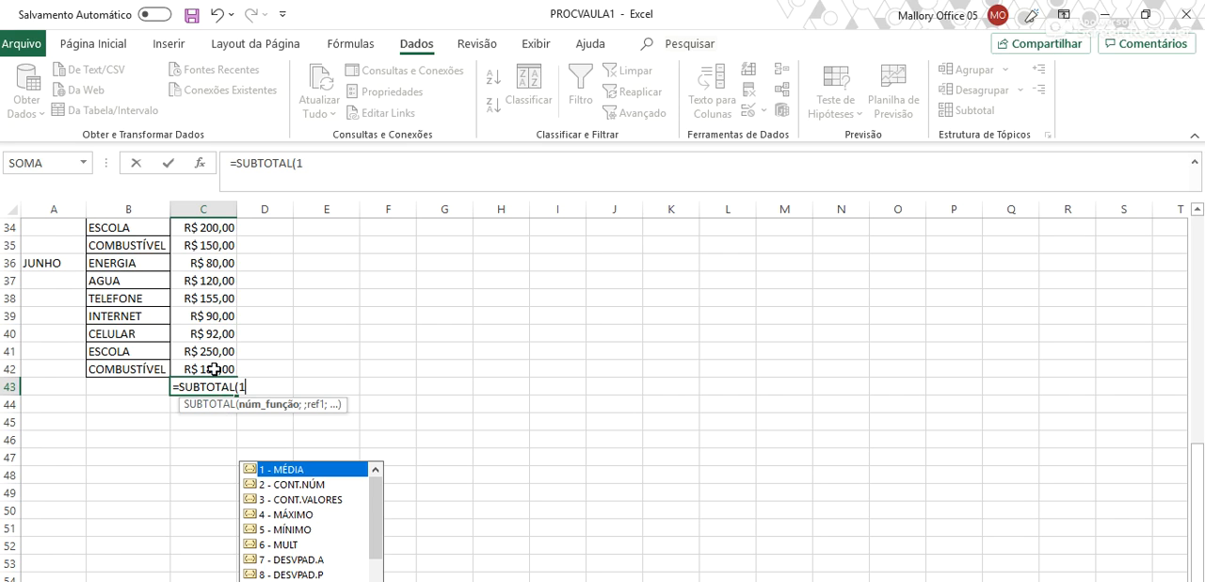
{"action": "key", "text": "Return"}
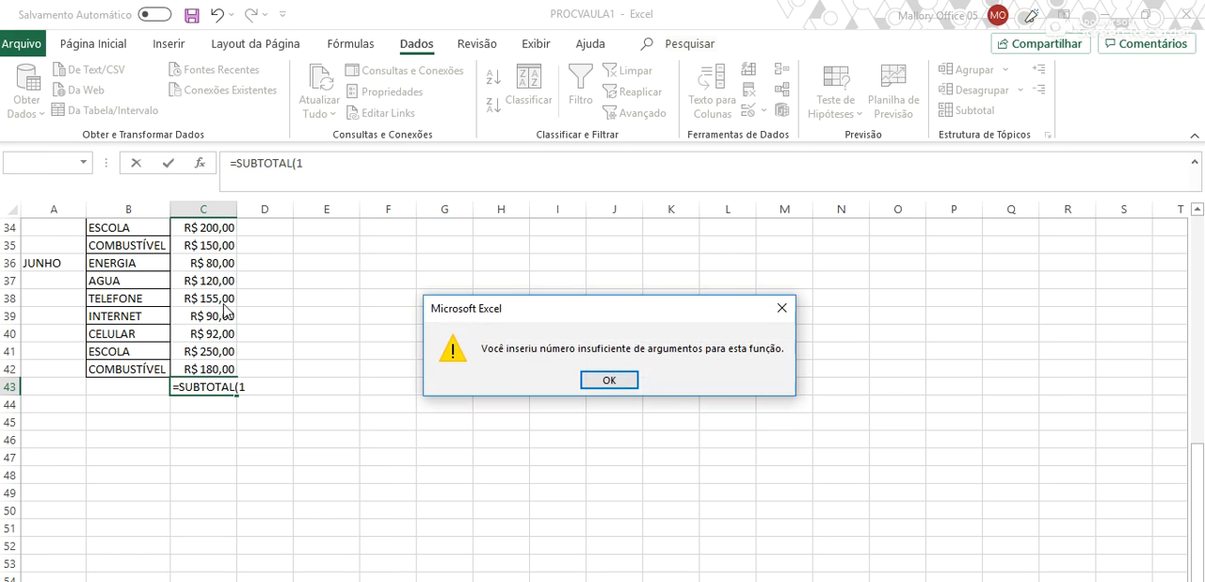
{"action": "left_click", "coordinate": [607, 381]}
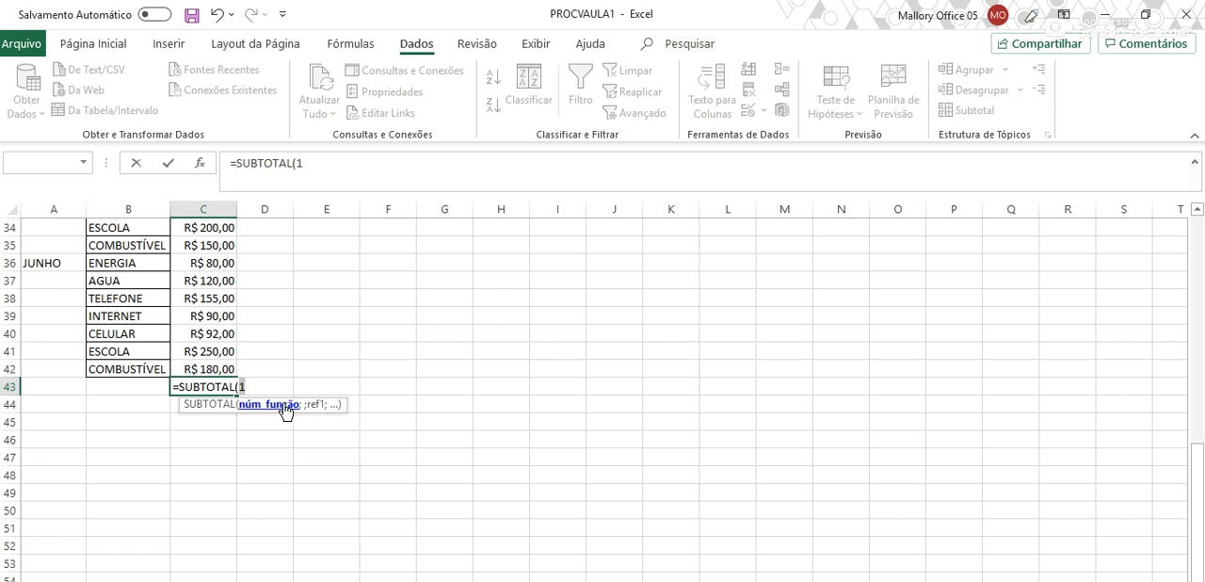
- Add C1:C42 as the reference range of the SUBTOTAL formula in C43 and confirm it
{"action": "key", "text": "Right"}
{"action": "type", "text": ";"}
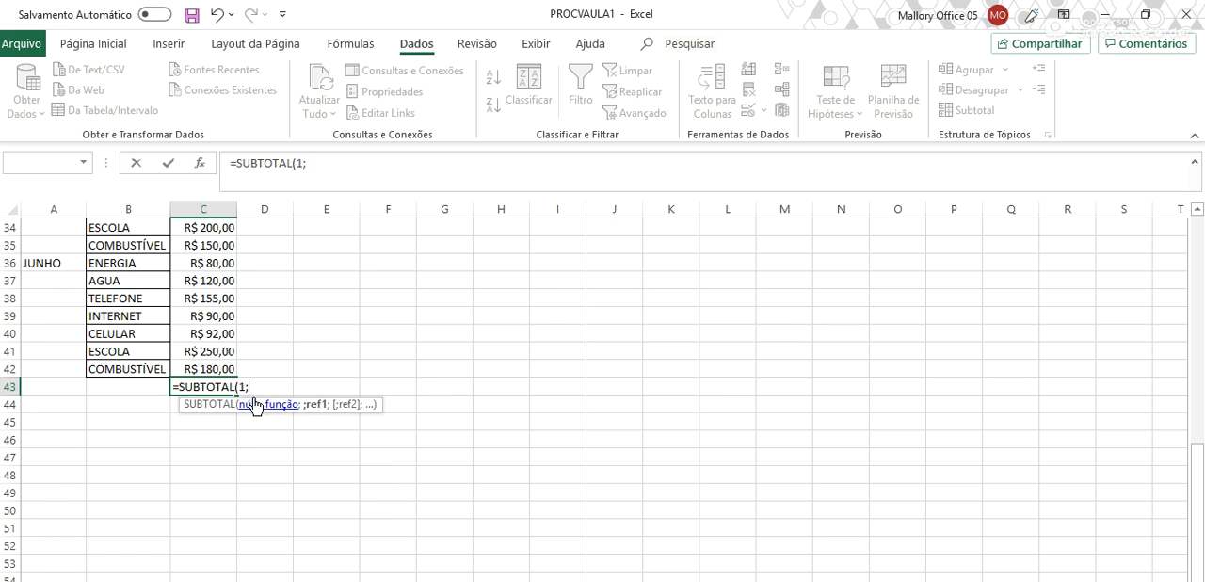
{"action": "mouse_move", "coordinate": [215, 204]}
{"action": "left_mouse_down"}
{"action": "mouse_move", "coordinate": [228, 119]}
{"action": "mouse_move", "coordinate": [217, 212]}
{"action": "left_mouse_up"}
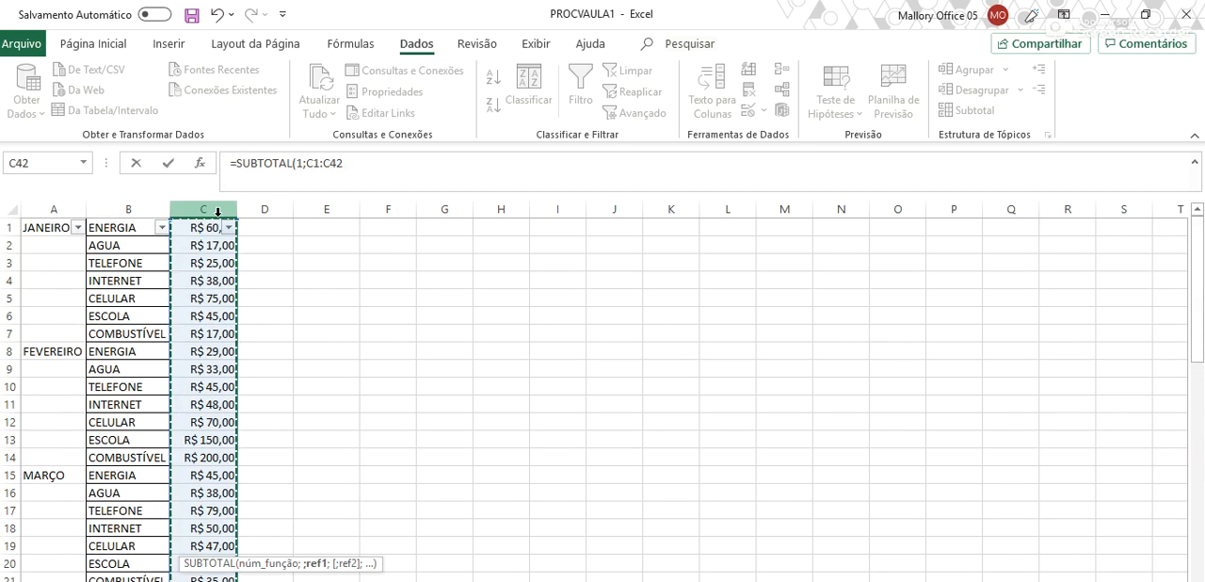
{"action": "key", "text": "ctrl+Return"}
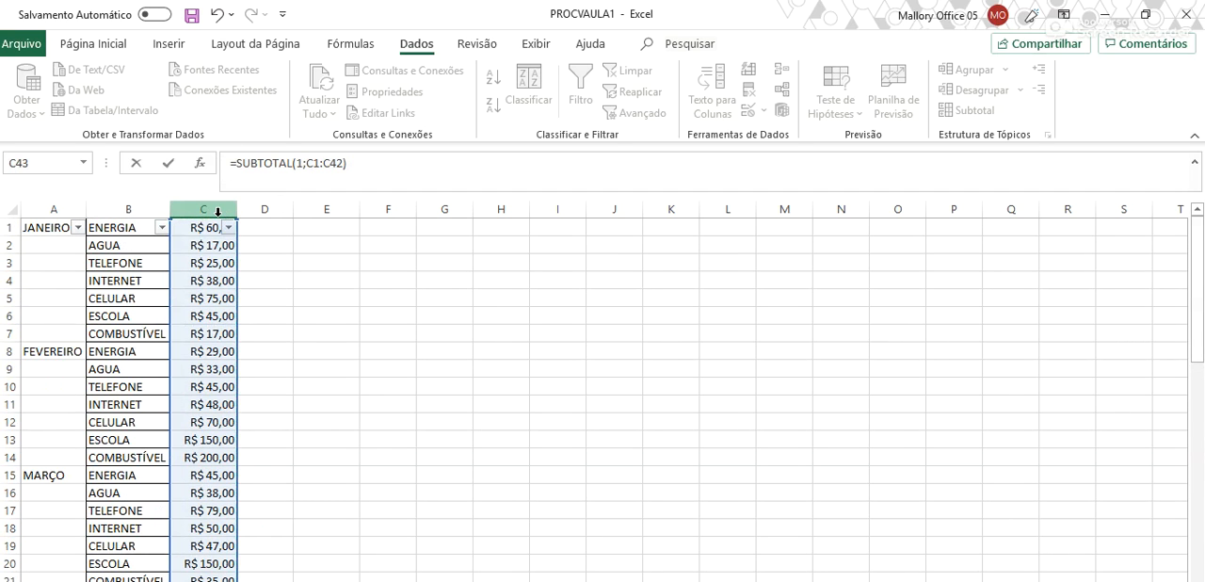
{"action": "key", "text": "Return"}
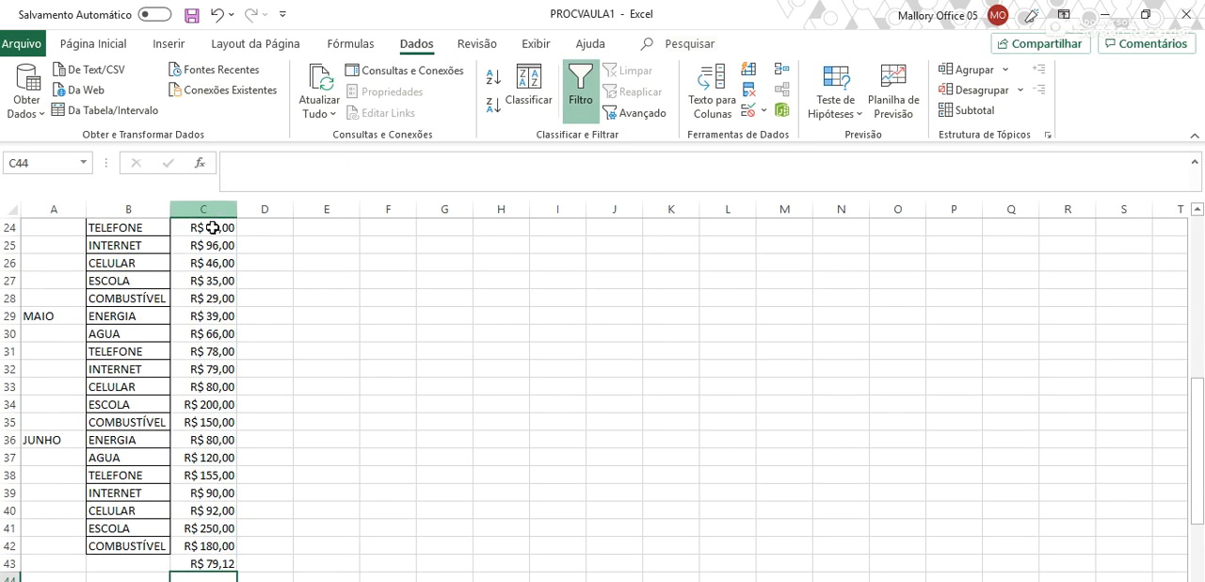
- Inspect the averaging SUBTOTAL formula in C43 without changing it
{"action": "scroll", "coordinate": [212, 377], "scroll_direction": "down", "scroll_amount": 2}
{"action": "left_click", "coordinate": [226, 458]}
{"action": "double_click", "coordinate": [223, 460]}
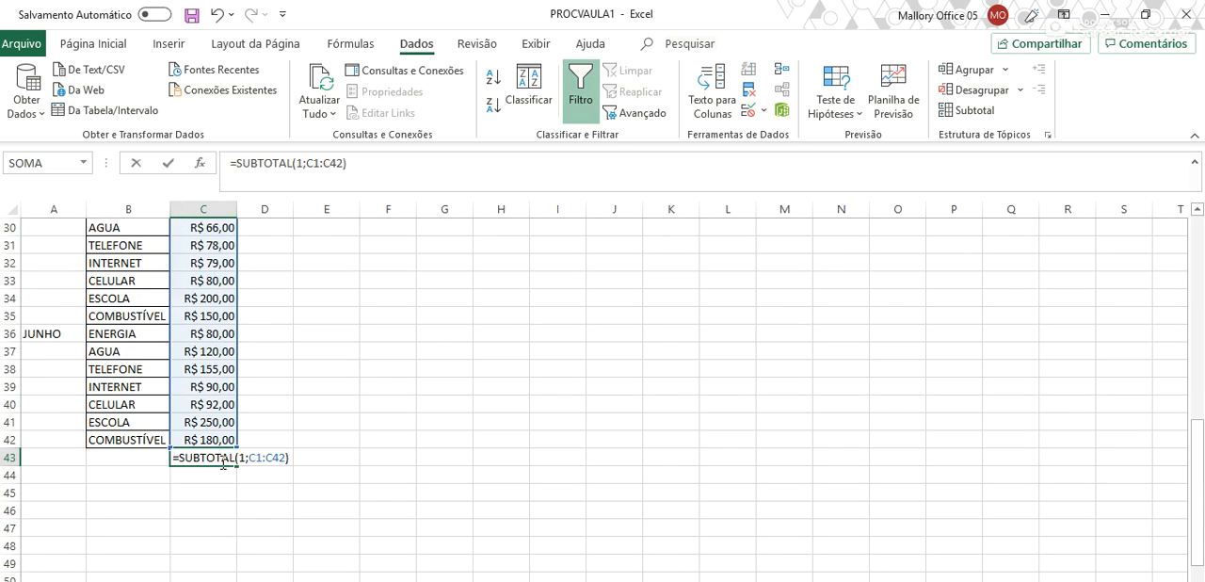
{"action": "key", "text": "Escape"}
{"action": "double_click", "coordinate": [223, 461]}
{"action": "key", "text": "Escape"}
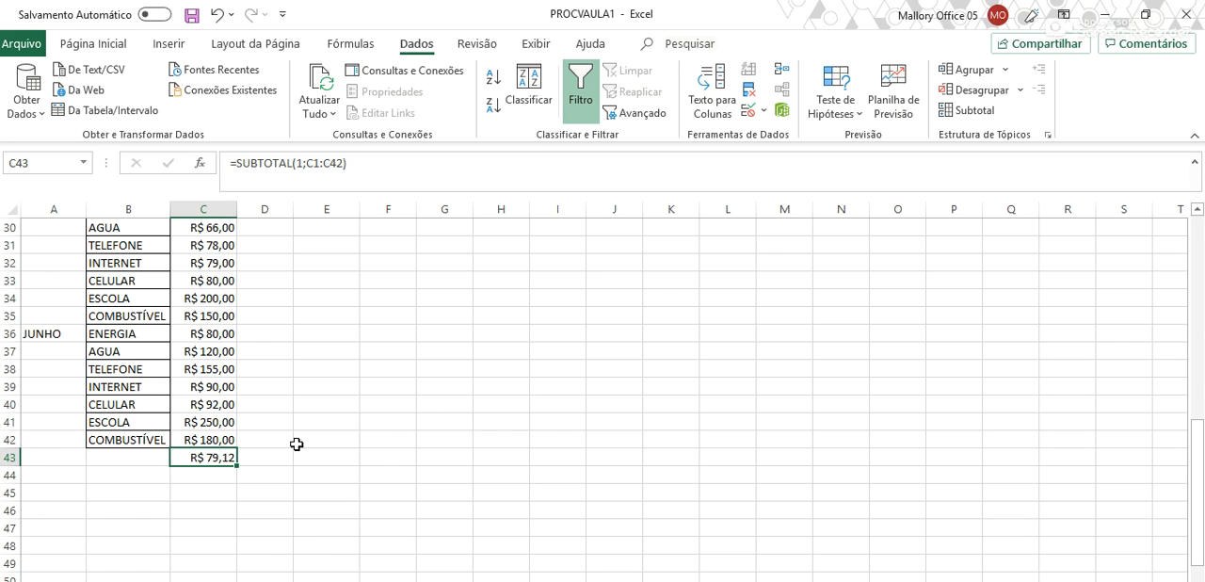
- Reveal the status bar and compare the average of the selected values C1:C42 with the result in C43
{"action": "left_click", "coordinate": [1146, 19]}
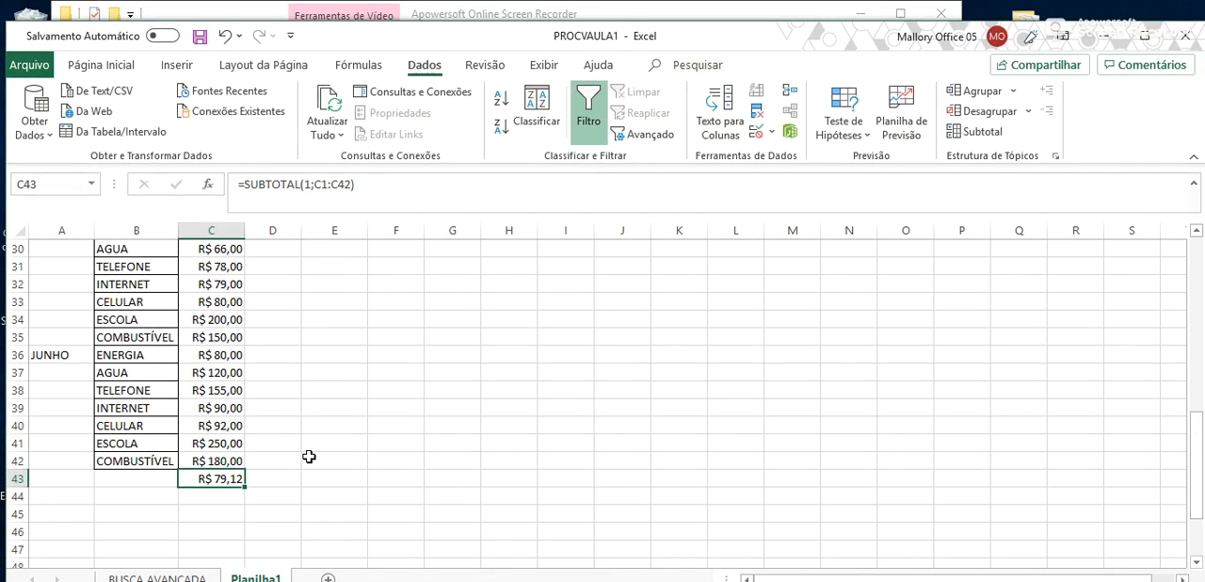
{"action": "left_click_drag", "start_coordinate": [856, 36], "coordinate": [854, 16]}
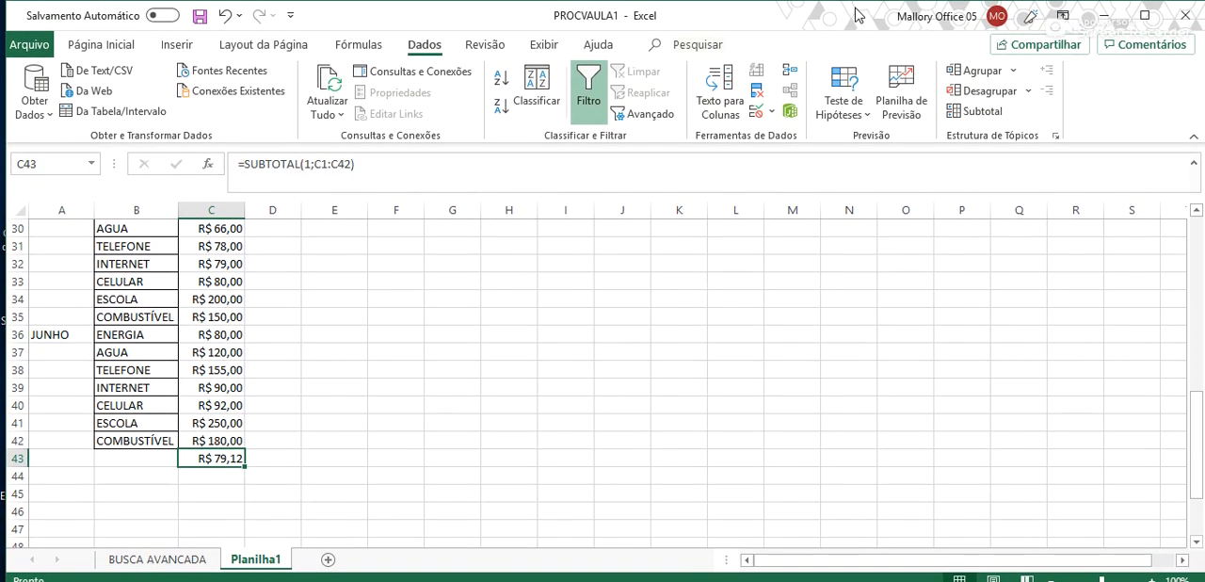
{"action": "scroll", "coordinate": [415, 429], "scroll_direction": "up", "scroll_amount": 10}
{"action": "left_click_drag", "start_coordinate": [217, 228], "coordinate": [236, 459]}
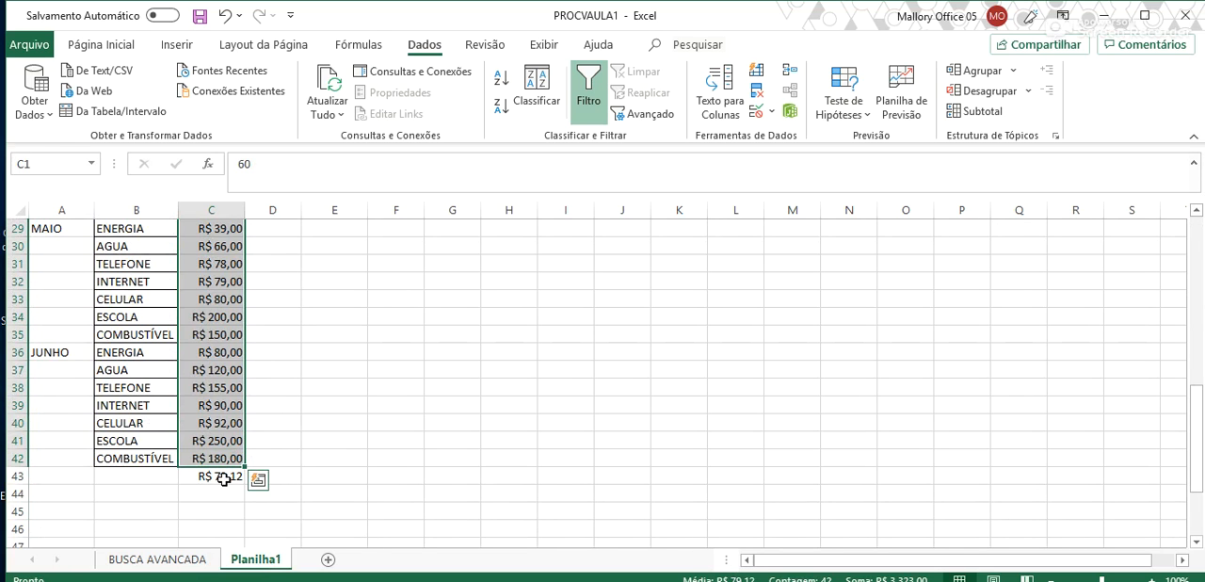
{"action": "left_click", "coordinate": [224, 479]}
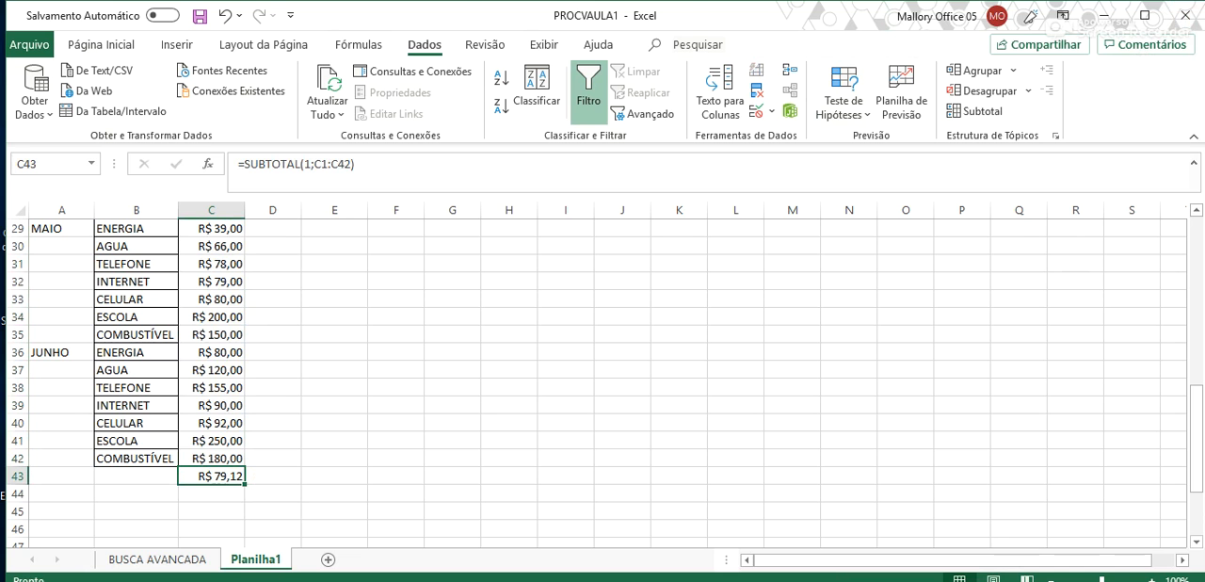
{"action": "left_click", "coordinate": [1142, 17]}
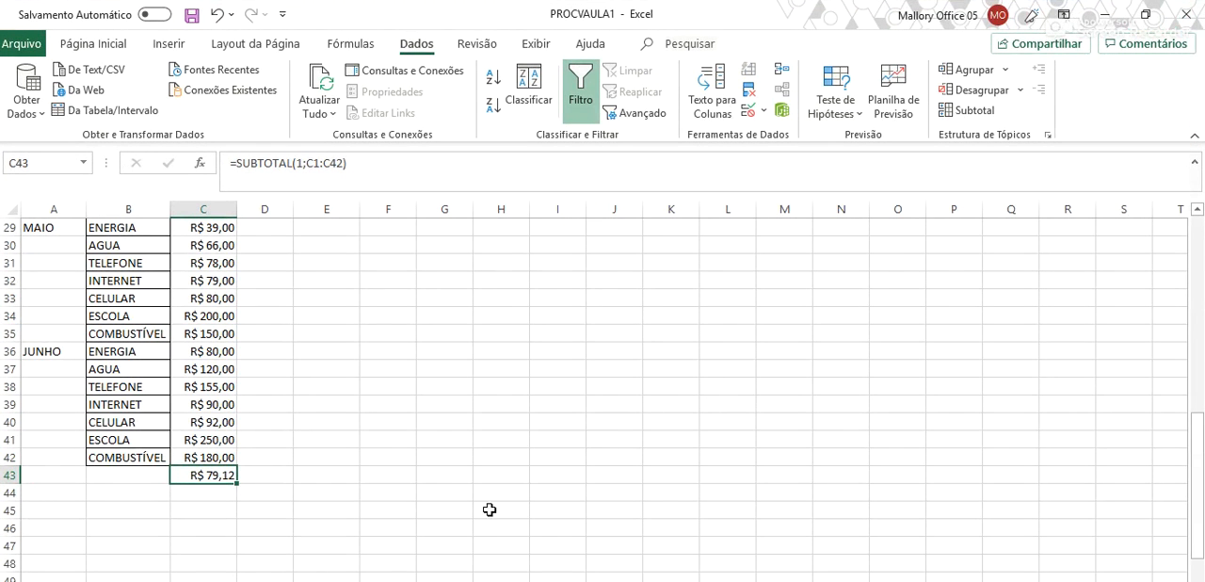
- Delete the averaging SUBTOTAL formula from C43
{"action": "scroll", "coordinate": [201, 460], "scroll_direction": "up", "scroll_amount": 7}
{"action": "scroll", "coordinate": [193, 476], "scroll_direction": "down", "scroll_amount": 9}
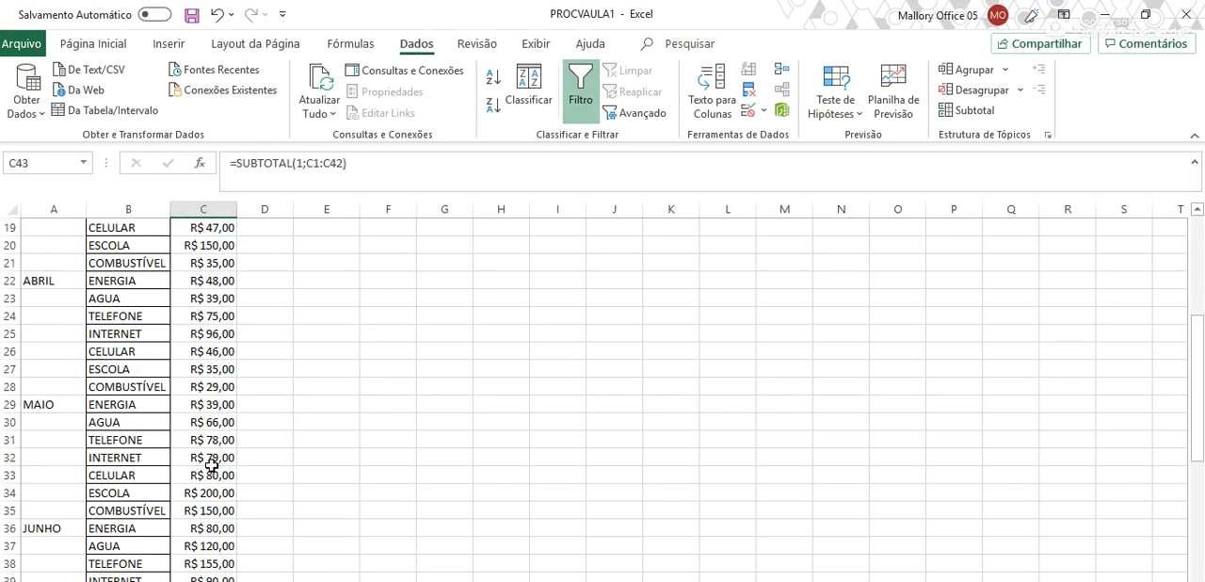
{"action": "key", "text": "Delete"}
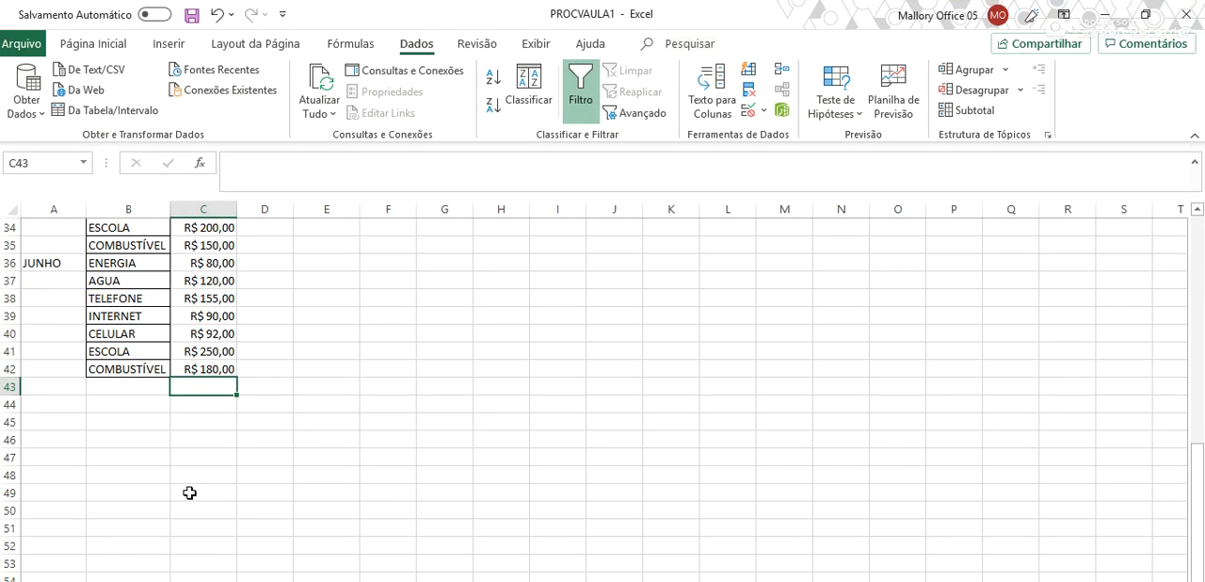
- Enter the formula =SUBTOTAL(4;C1:C42) in C43 to return the maximum of the expense values
{"action": "type", "text": "=S"}
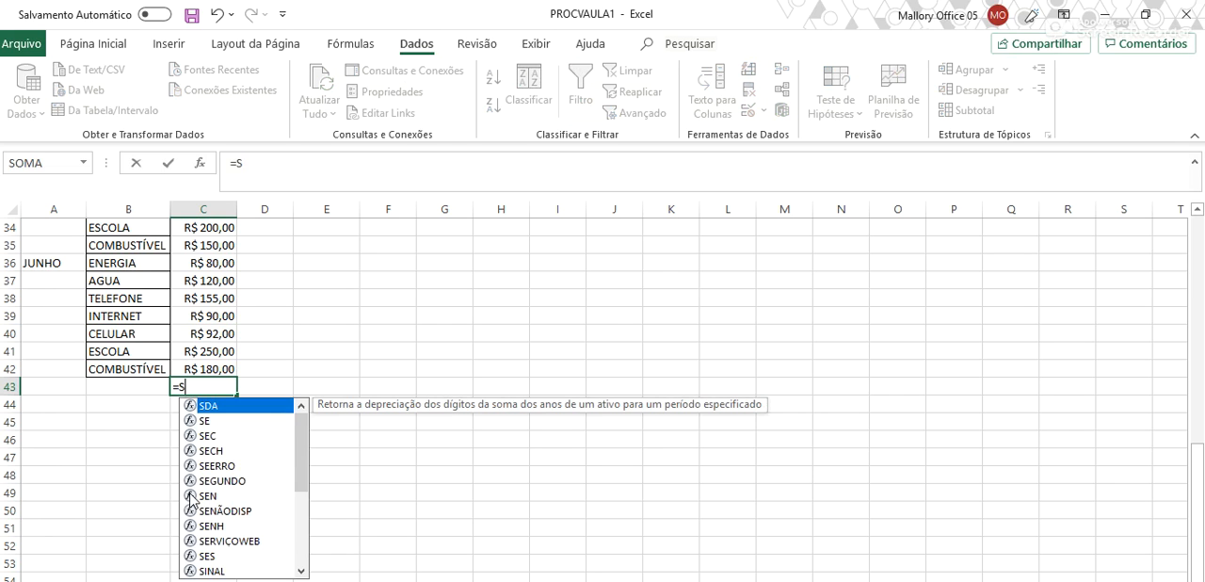
{"action": "type", "text": "UBTOTA"}
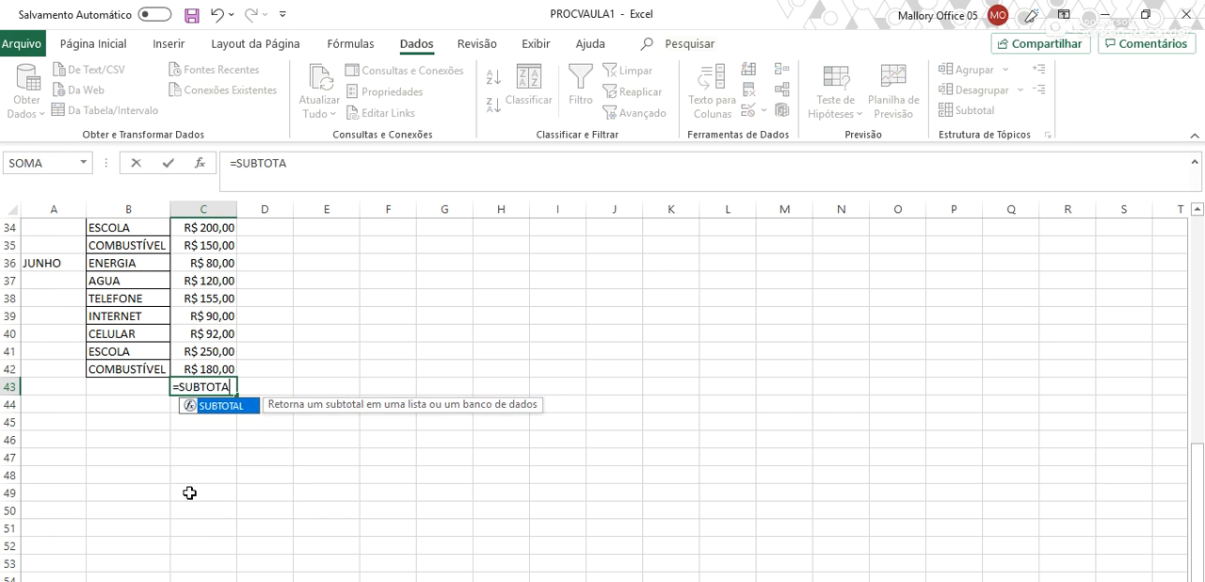
{"action": "type", "text": "L("}
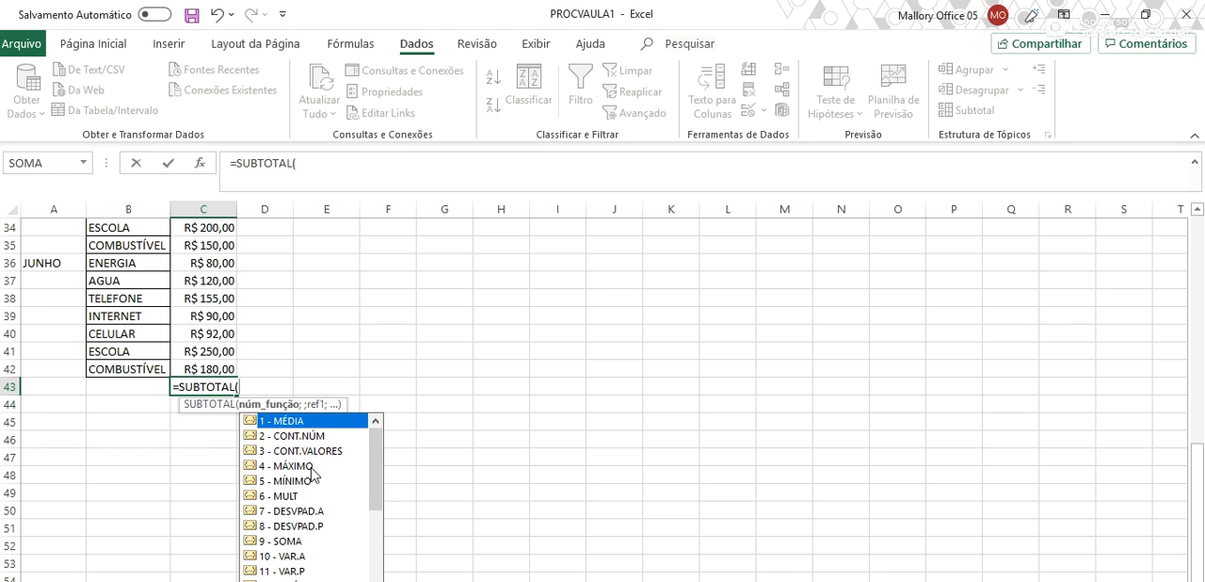
{"action": "type", "text": "4;"}
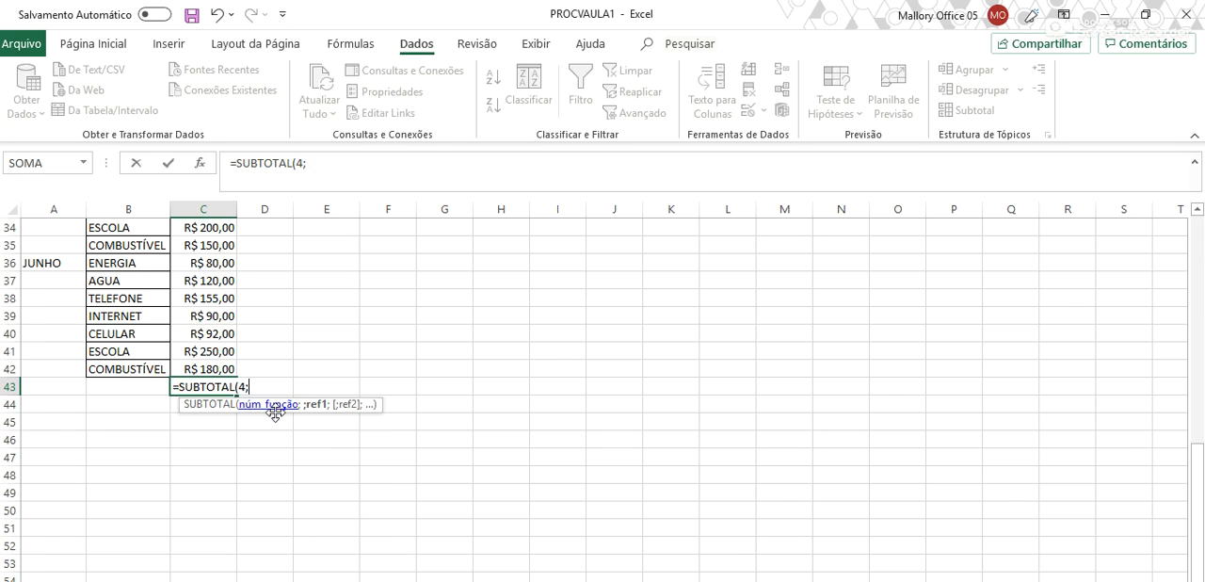
{"action": "left_click_drag", "start_coordinate": [224, 367], "coordinate": [220, 226]}
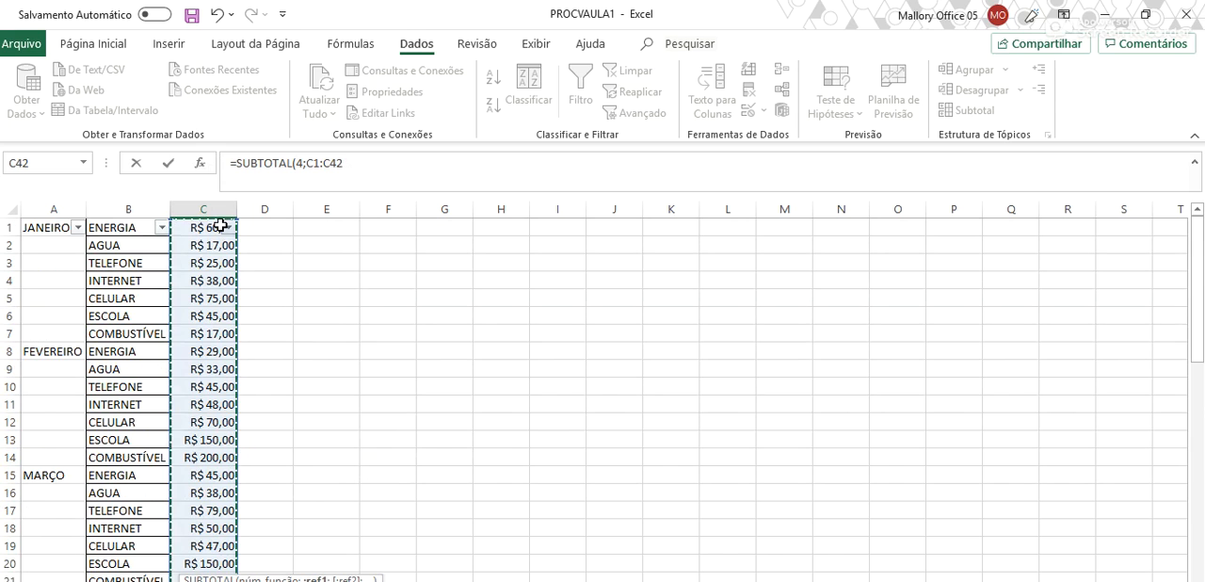
{"action": "key", "text": "Return"}
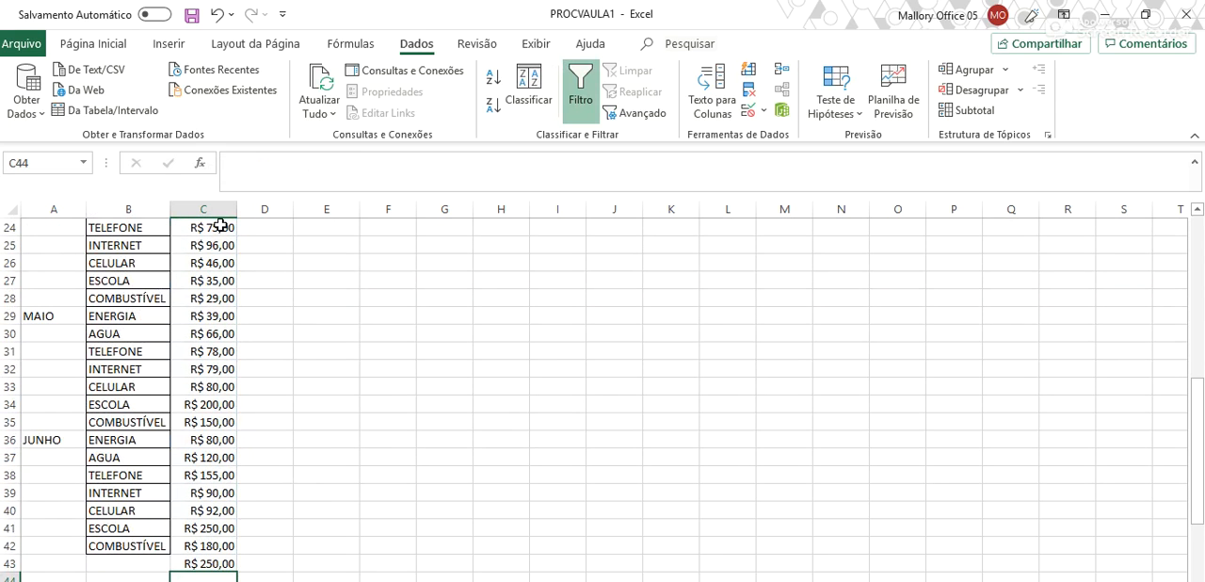
- Inspect the maximum SUBTOTAL formula in C43 and check its result against the expense values in column C
{"action": "double_click", "coordinate": [223, 563]}
{"action": "key", "text": "Escape"}
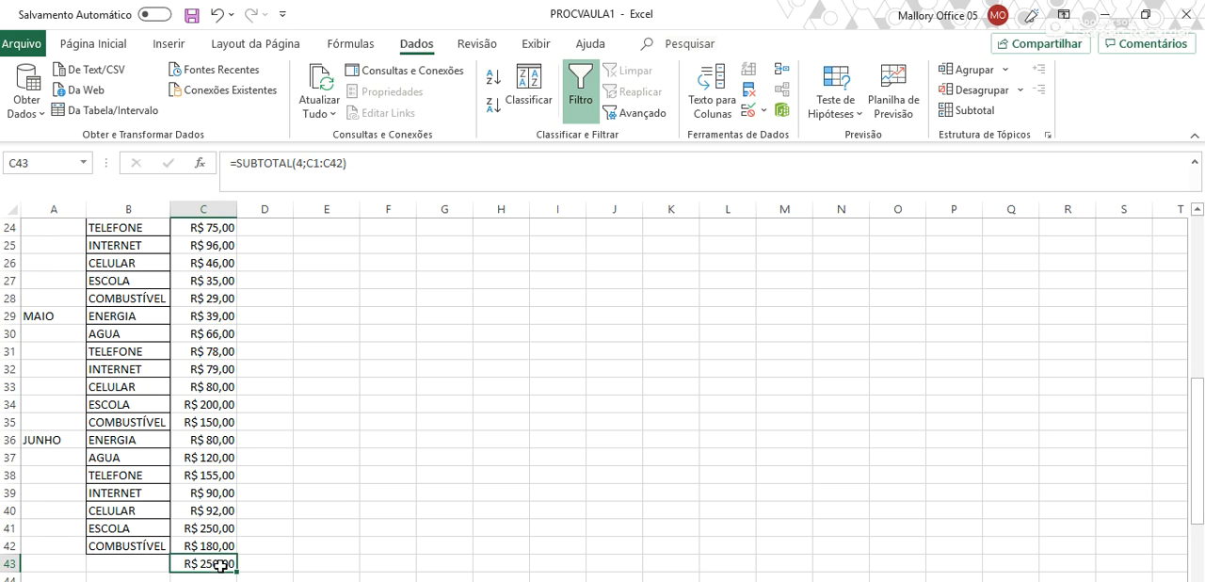
{"action": "scroll", "coordinate": [244, 497], "scroll_direction": "up", "scroll_amount": 8}
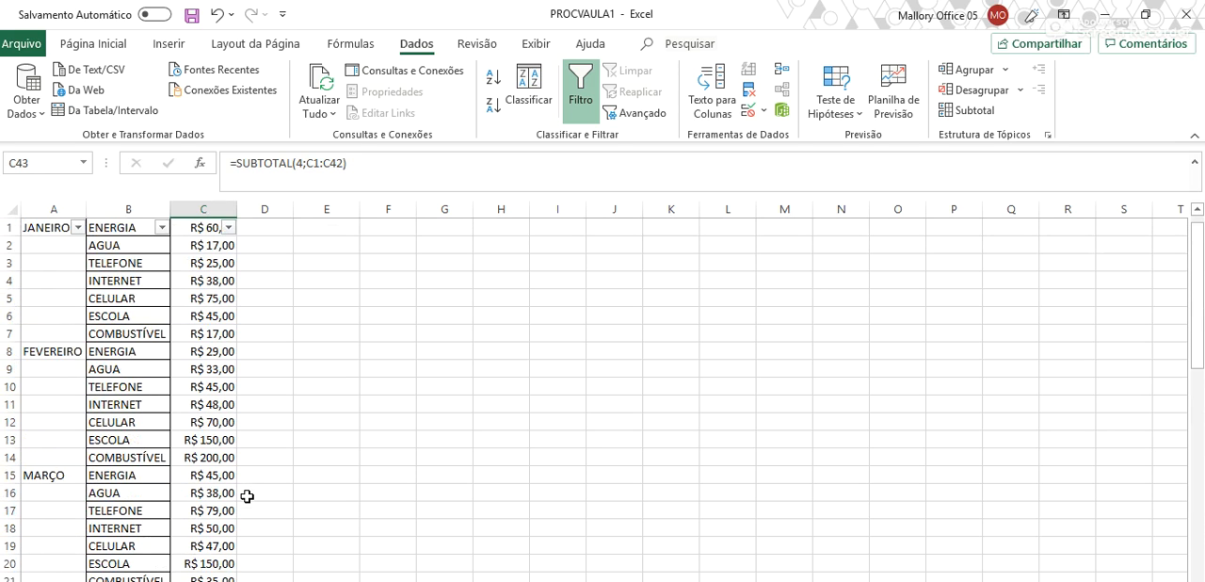
{"action": "scroll", "coordinate": [244, 496], "scroll_direction": "down", "scroll_amount": 10}
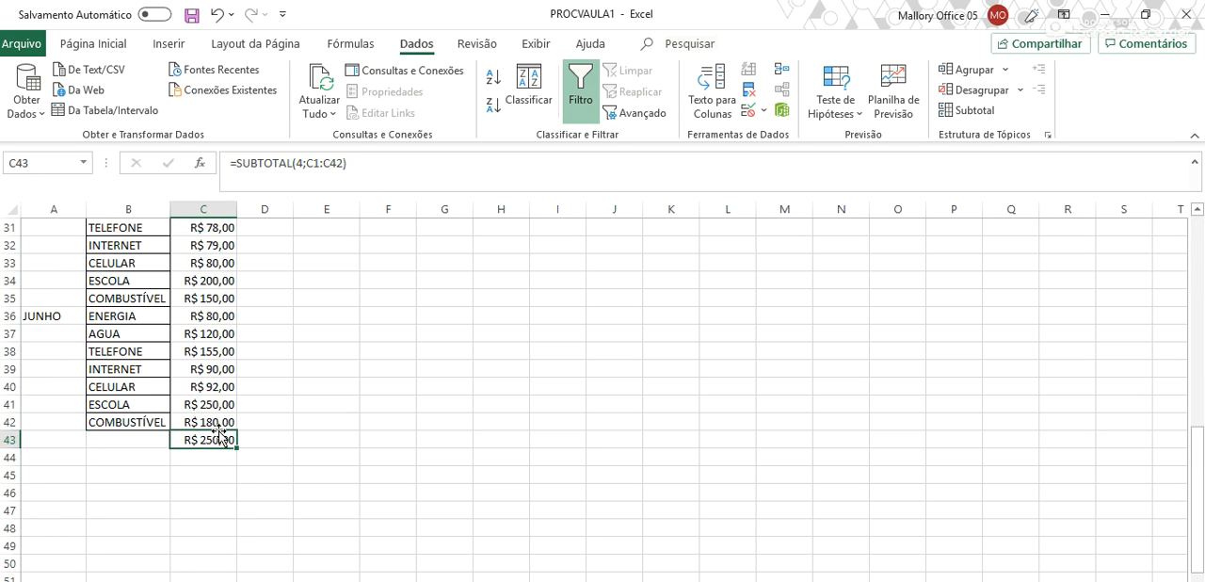
- Highlight the ESCOLA expense and its value in B41:C41 with a yellow fill
{"action": "left_click", "coordinate": [224, 408]}
{"action": "left_click_drag", "start_coordinate": [153, 406], "coordinate": [199, 404]}
{"action": "left_click", "coordinate": [165, 47]}
{"action": "left_click", "coordinate": [120, 45]}
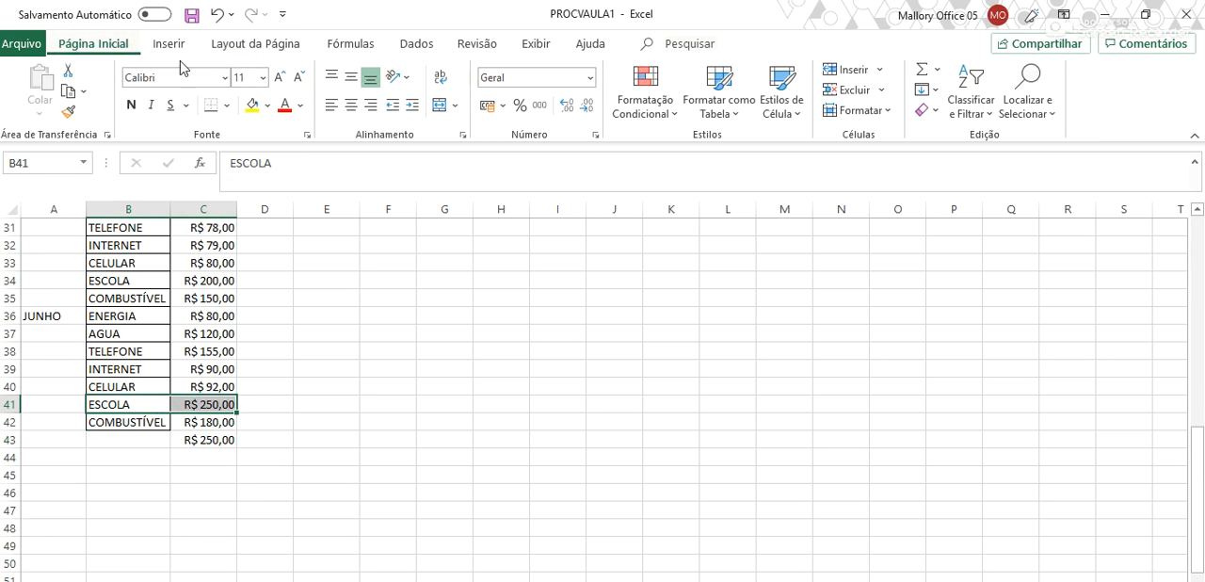
{"action": "left_click", "coordinate": [250, 104]}
- Delete the SUBTOTAL formula from C43 and sort the expense list by column C from largest to smallest
{"action": "left_click", "coordinate": [216, 442]}
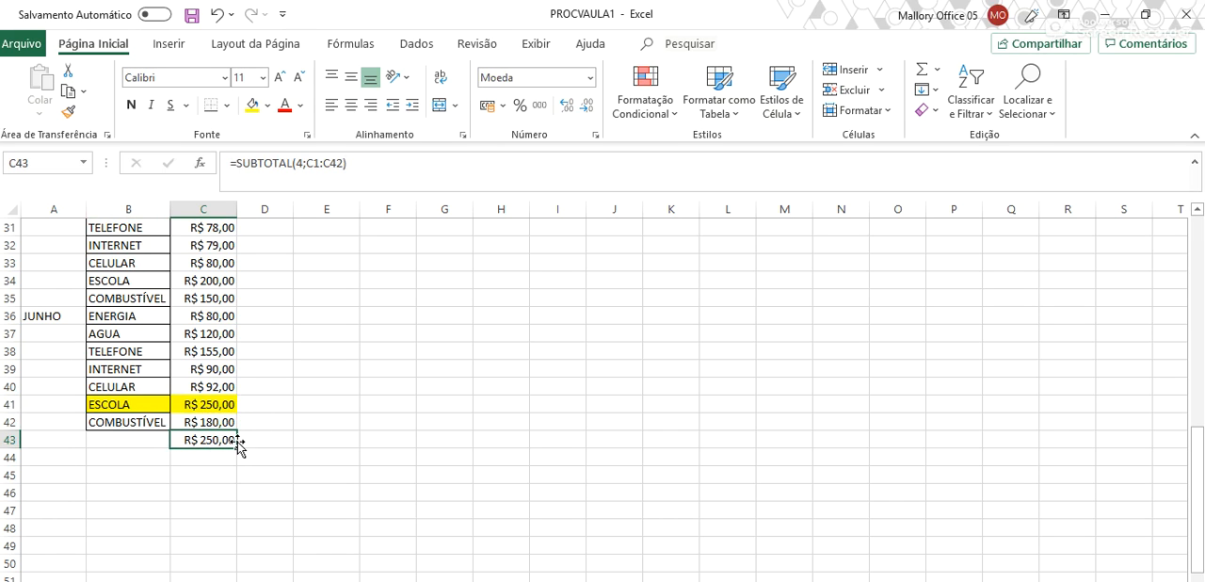
{"action": "key", "text": "Delete"}
{"action": "scroll", "coordinate": [254, 388], "scroll_direction": "up", "scroll_amount": 10}
{"action": "left_click", "coordinate": [229, 227]}
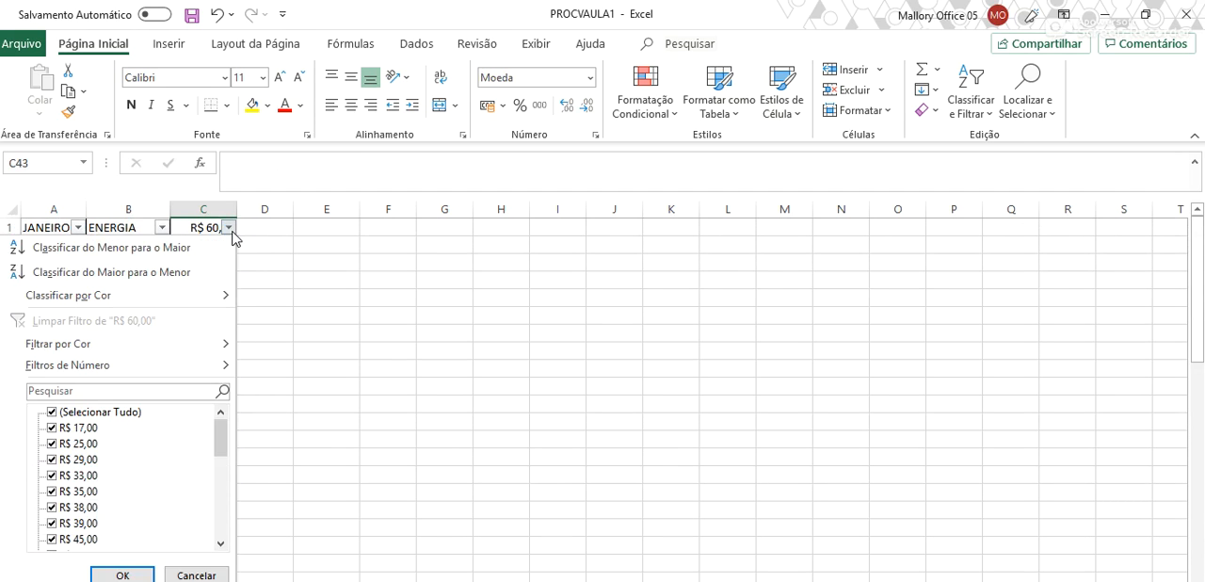
{"action": "left_click", "coordinate": [200, 271]}
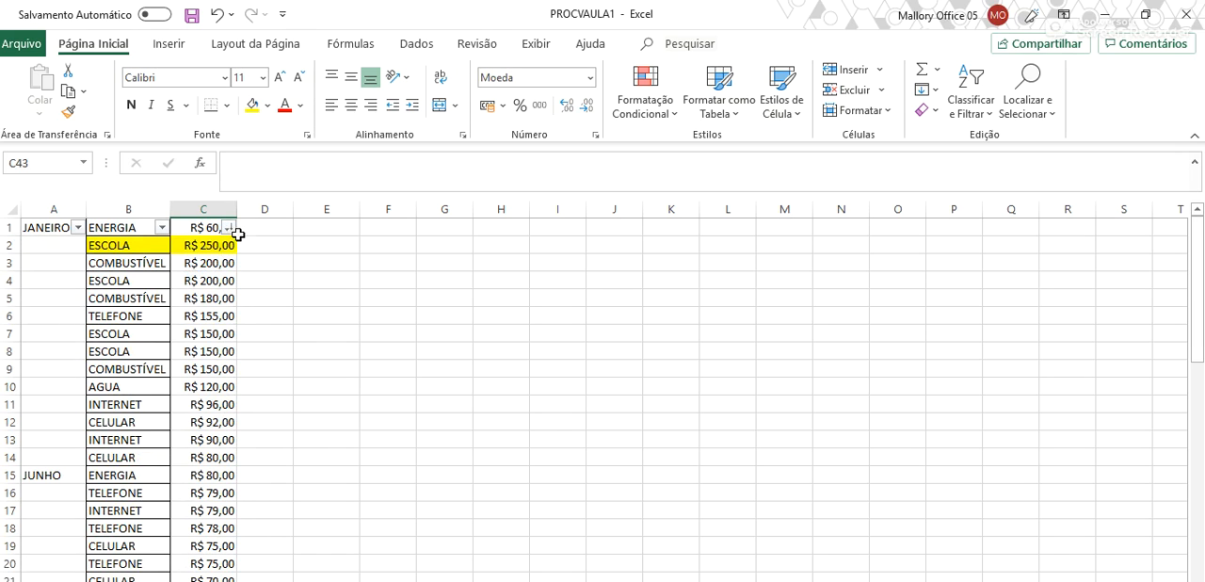
- Widen column C so the value in C1 is less covered by its filter arrow
{"action": "left_click_drag", "start_coordinate": [236, 209], "coordinate": [291, 209]}
{"action": "left_click_drag", "start_coordinate": [137, 225], "coordinate": [232, 226]}
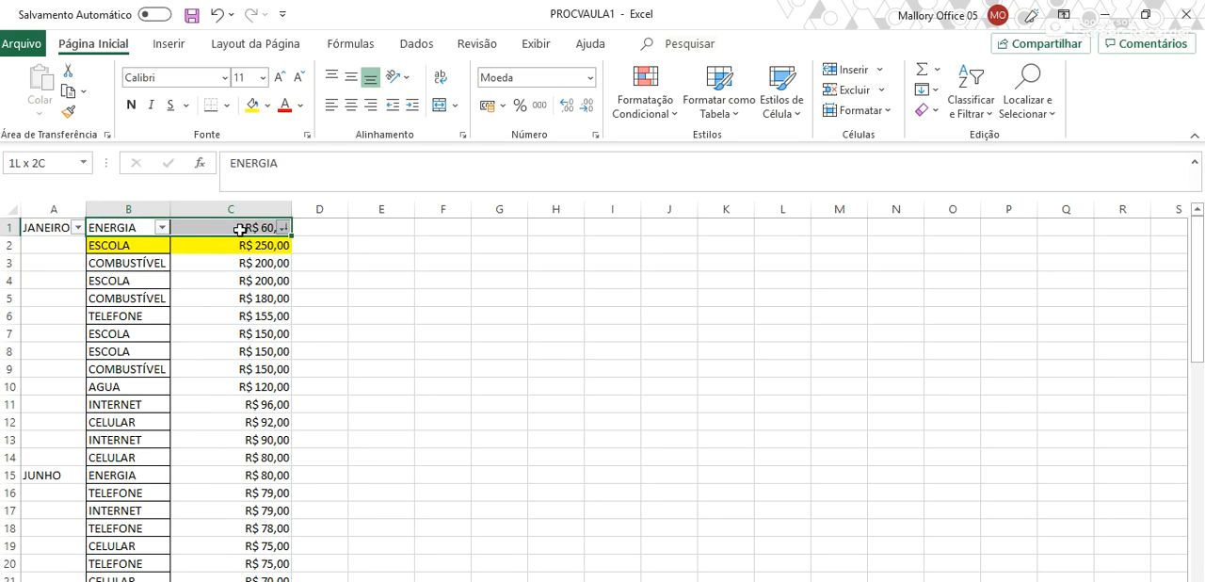
{"action": "left_click_drag", "start_coordinate": [247, 231], "coordinate": [317, 213]}
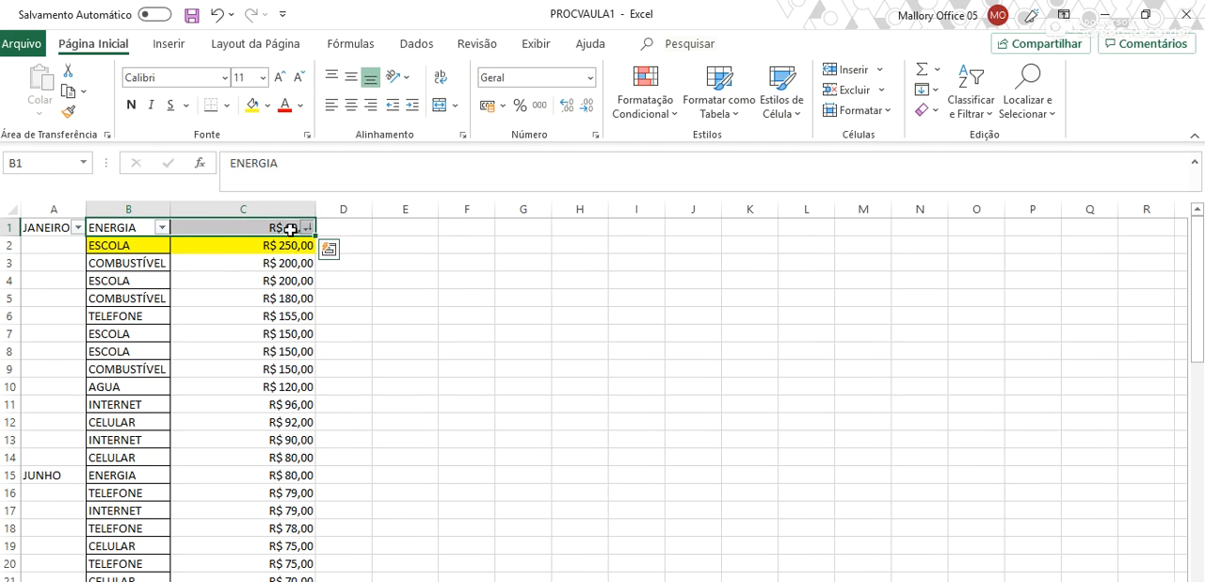
- Examine the sorted expense list and the highlighted ESCOLA entry in B2:C2
{"action": "scroll", "coordinate": [289, 301], "scroll_direction": "down", "scroll_amount": 1}
{"action": "scroll", "coordinate": [290, 303], "scroll_direction": "up", "scroll_amount": 1}
{"action": "left_click_drag", "start_coordinate": [129, 245], "coordinate": [243, 246]}
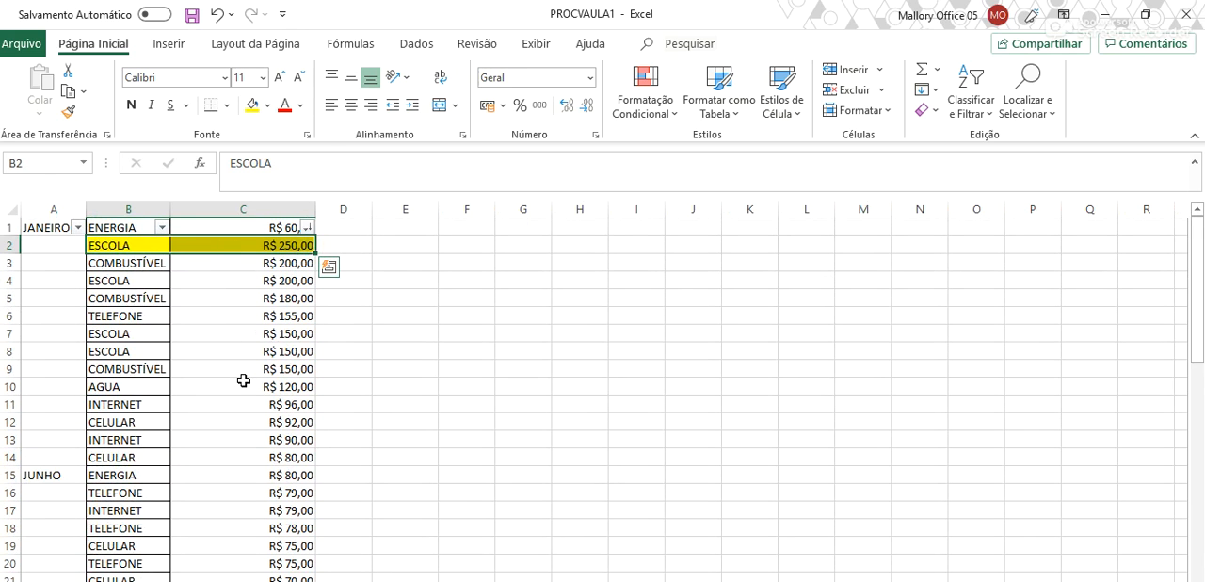
{"action": "scroll", "coordinate": [243, 380], "scroll_direction": "down", "scroll_amount": 2}
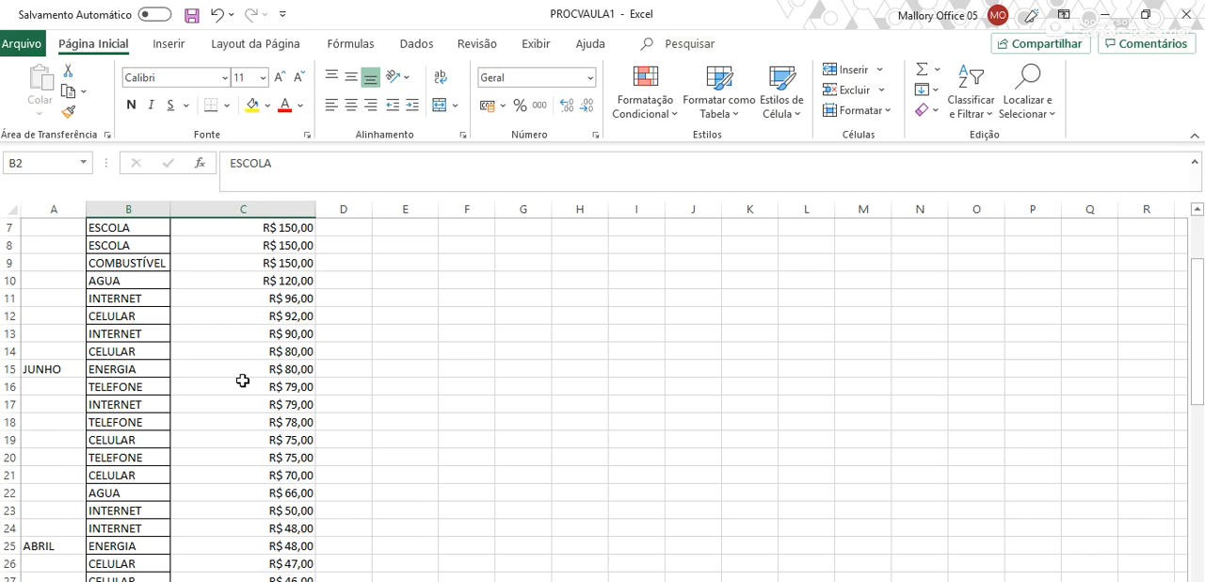